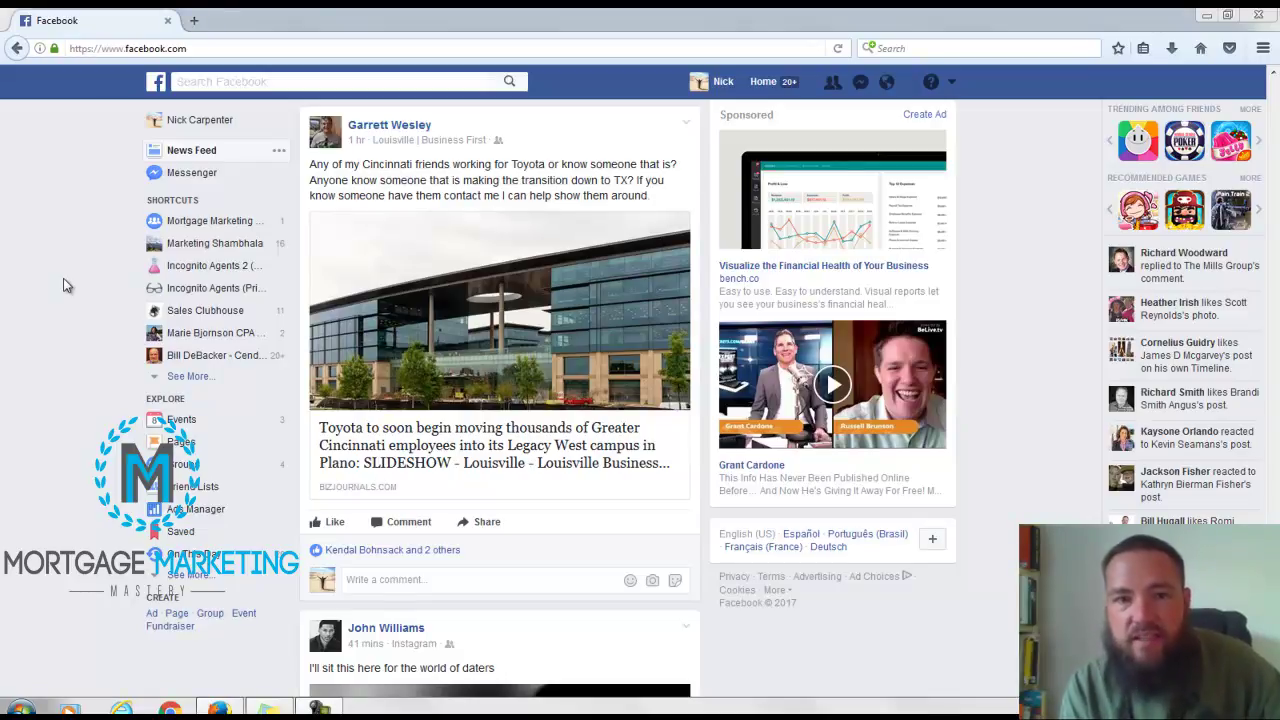
- Open Ads Manager in a new browser tab and open the first ad account in the list of active accounts
click(195, 26)
text(fac)
key(Down)
key(Return)
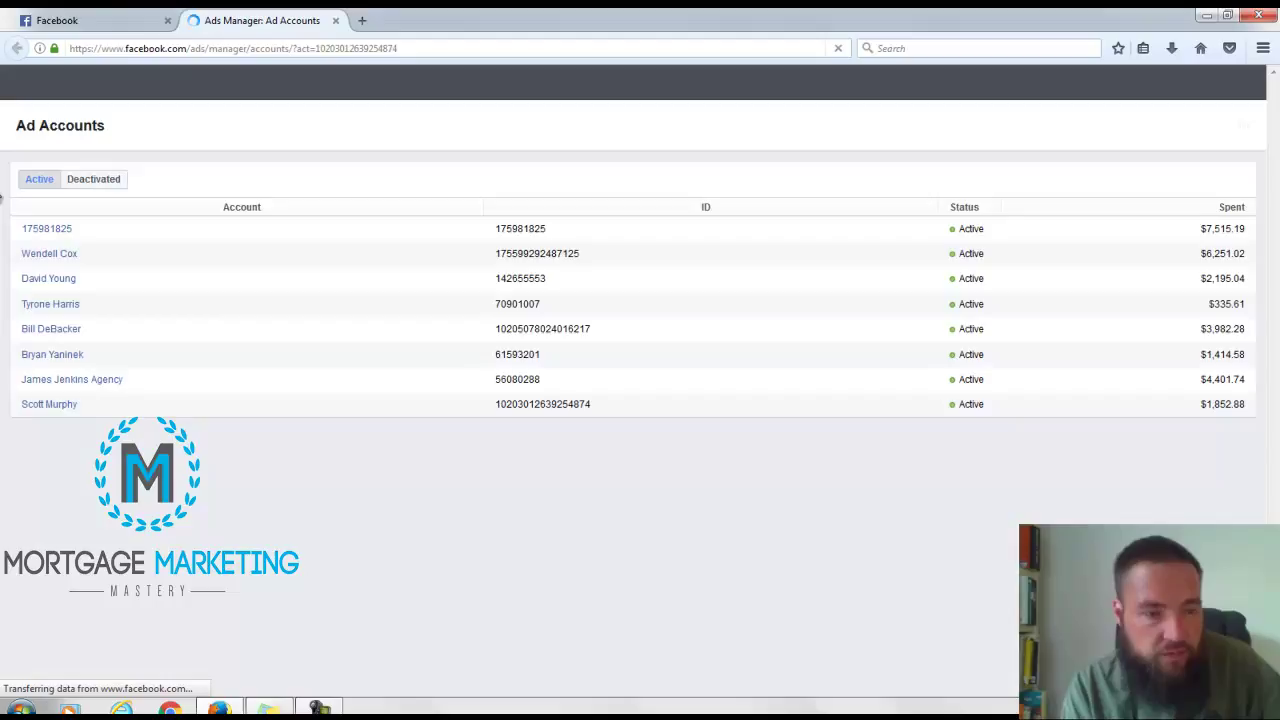
click(50, 230)
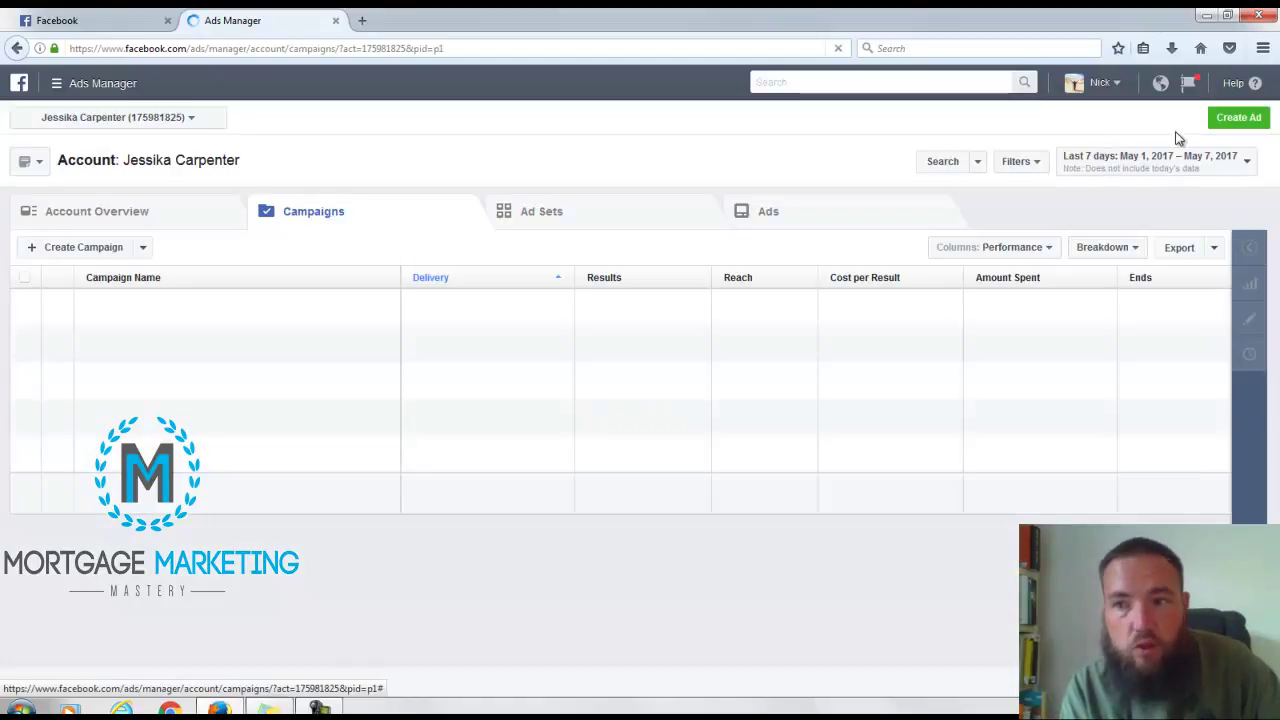
- Start a new ad with the Engagement objective, keeping Post engagement, and continue to the ad set
click(1231, 120)
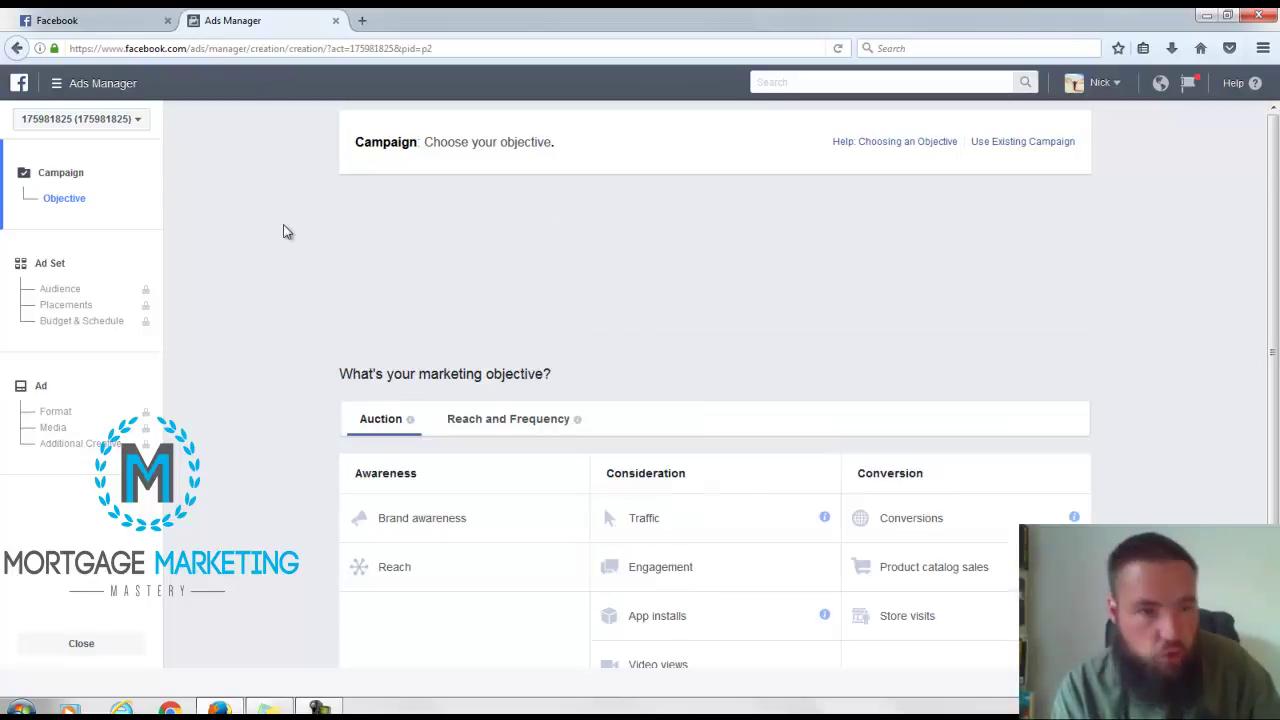
scroll(277, 323, down, 1)
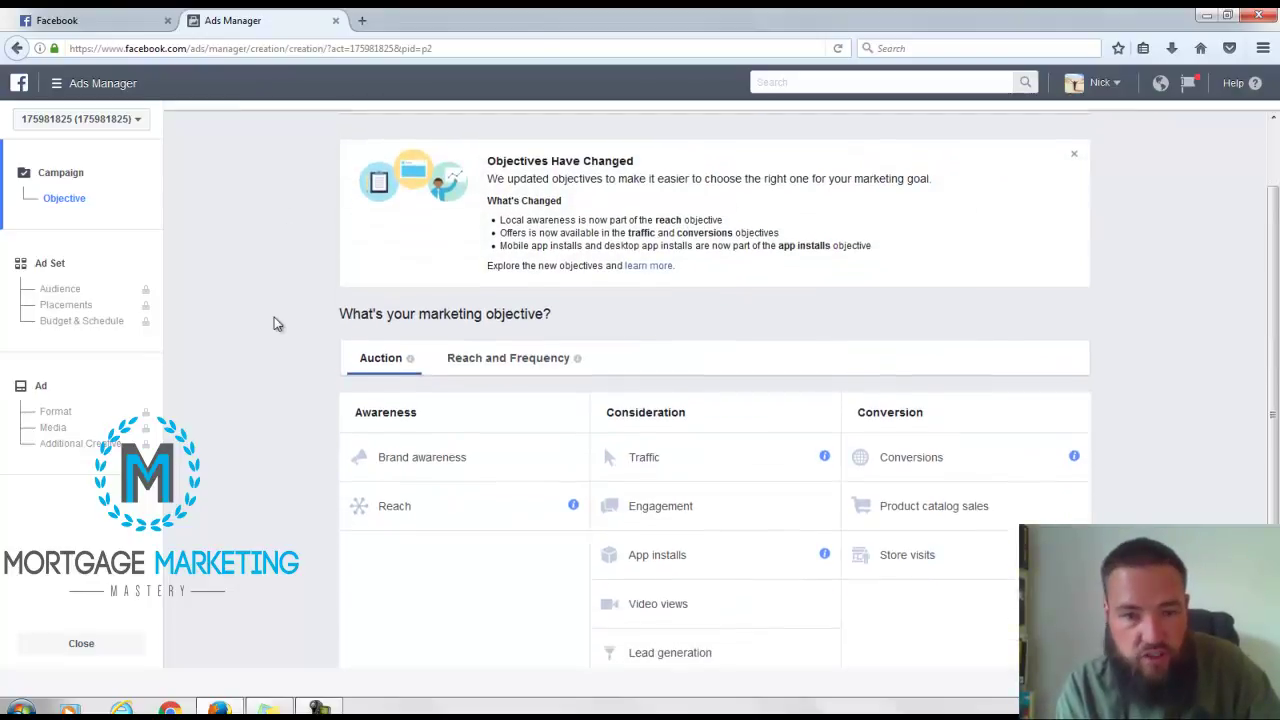
click(678, 508)
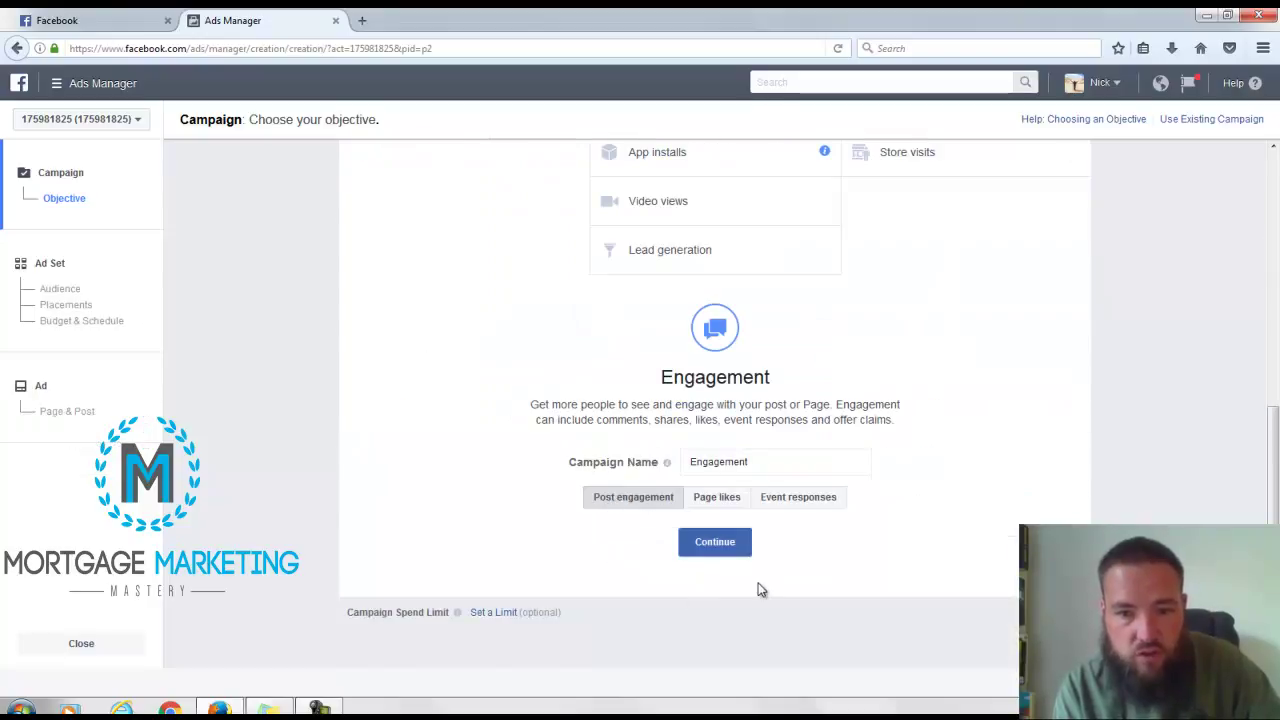
click(705, 545)
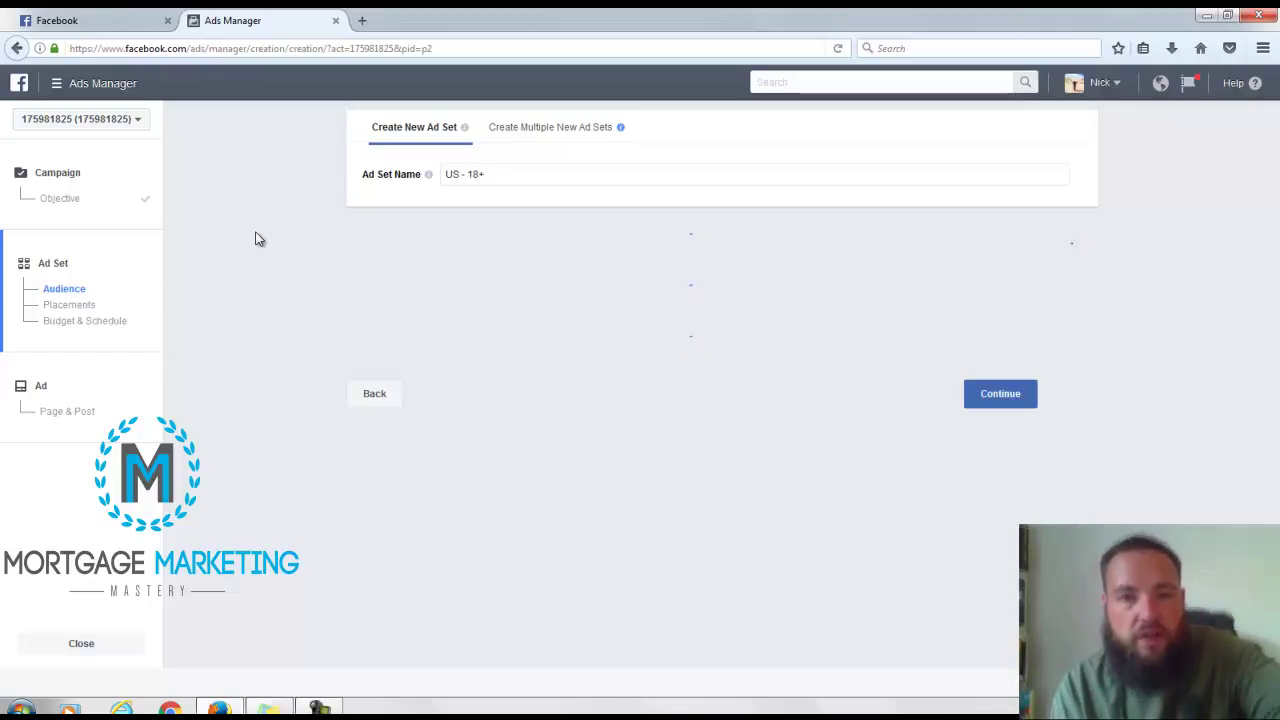
- Restrict the audience's location targeting to people who live in this location
scroll(257, 237, down, 2)
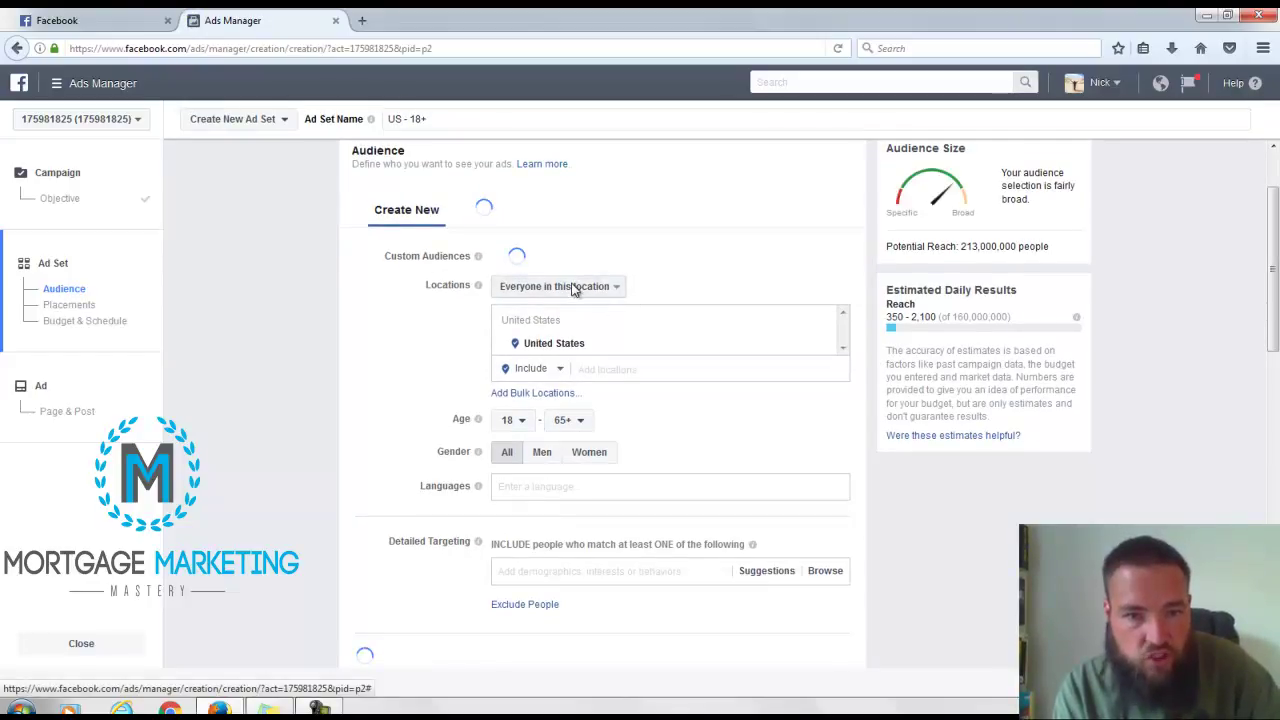
click(556, 318)
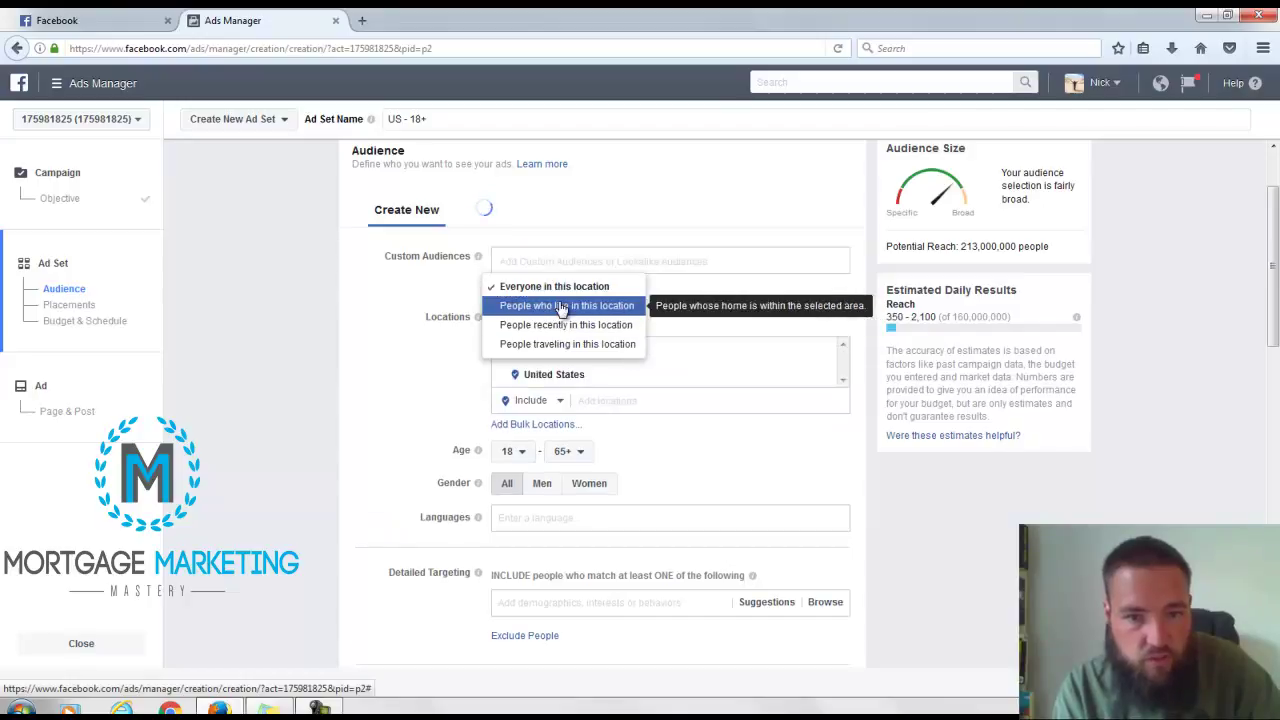
click(561, 307)
- Try to add Cincinnati, Ohio, to the audience locations by searching for "cin"
click(612, 402)
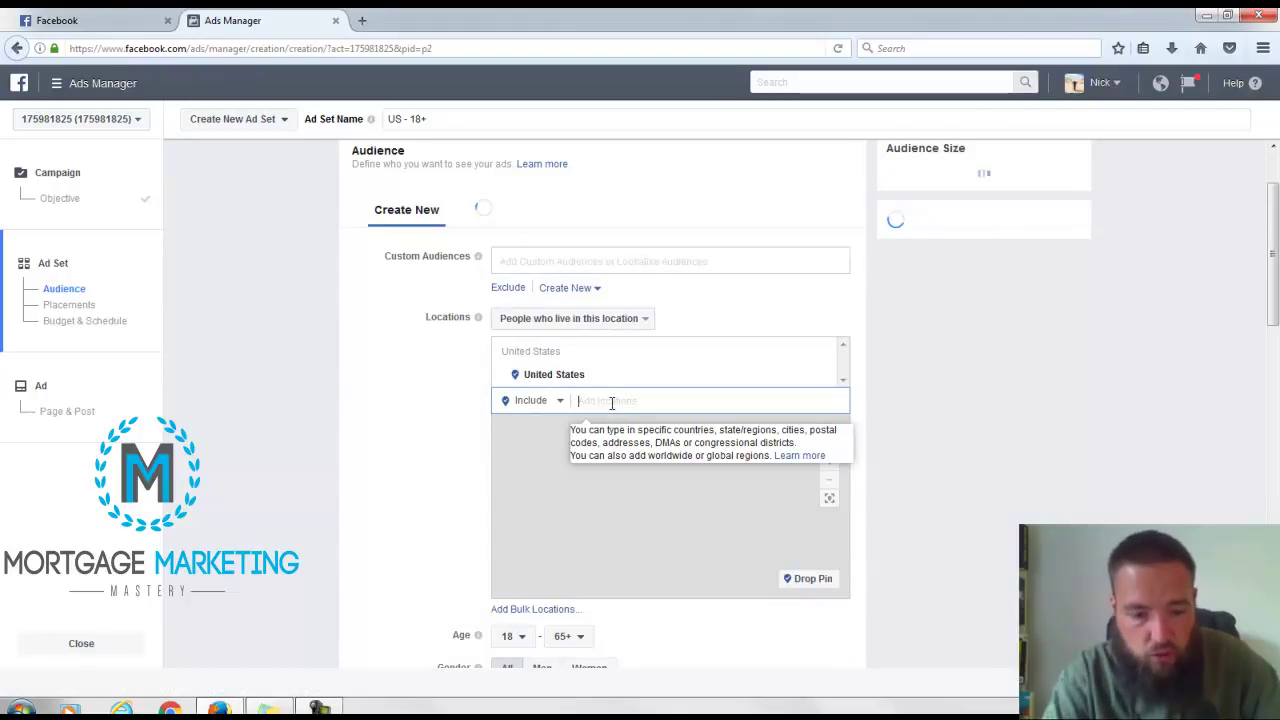
text(com)
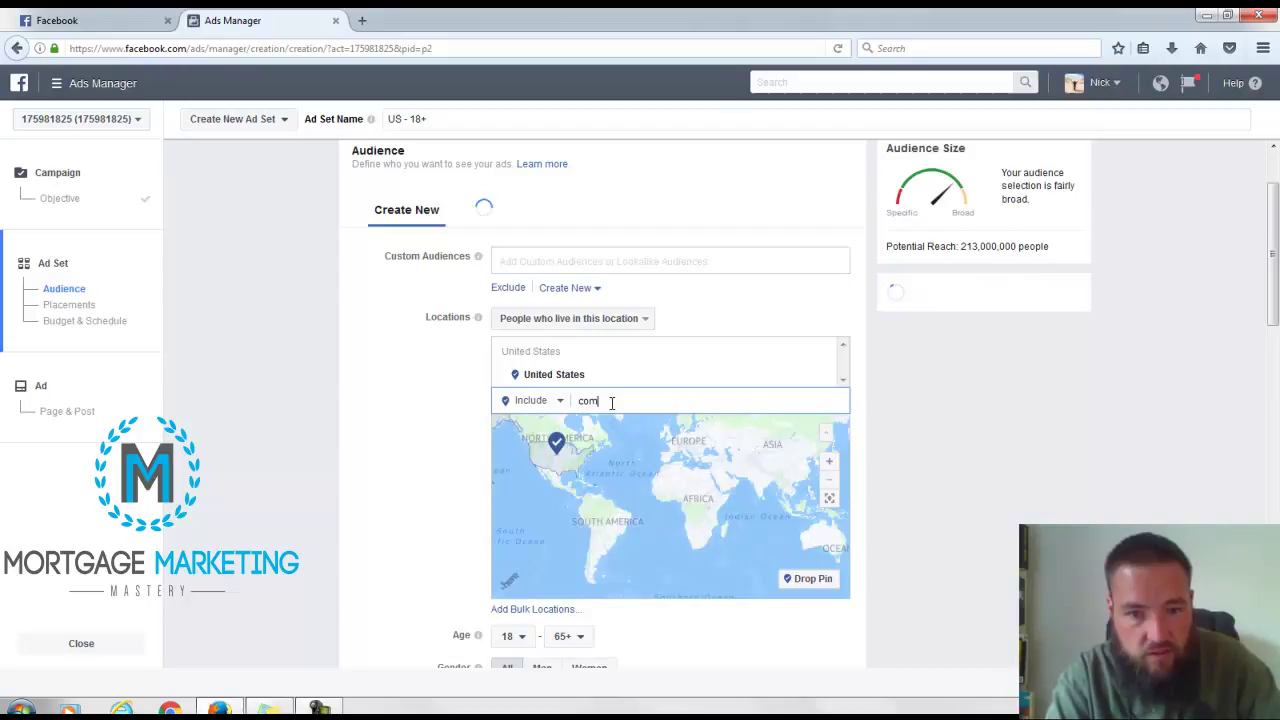
key(BackSpace)
key(BackSpace)
key(BackSpace)
text(cin)
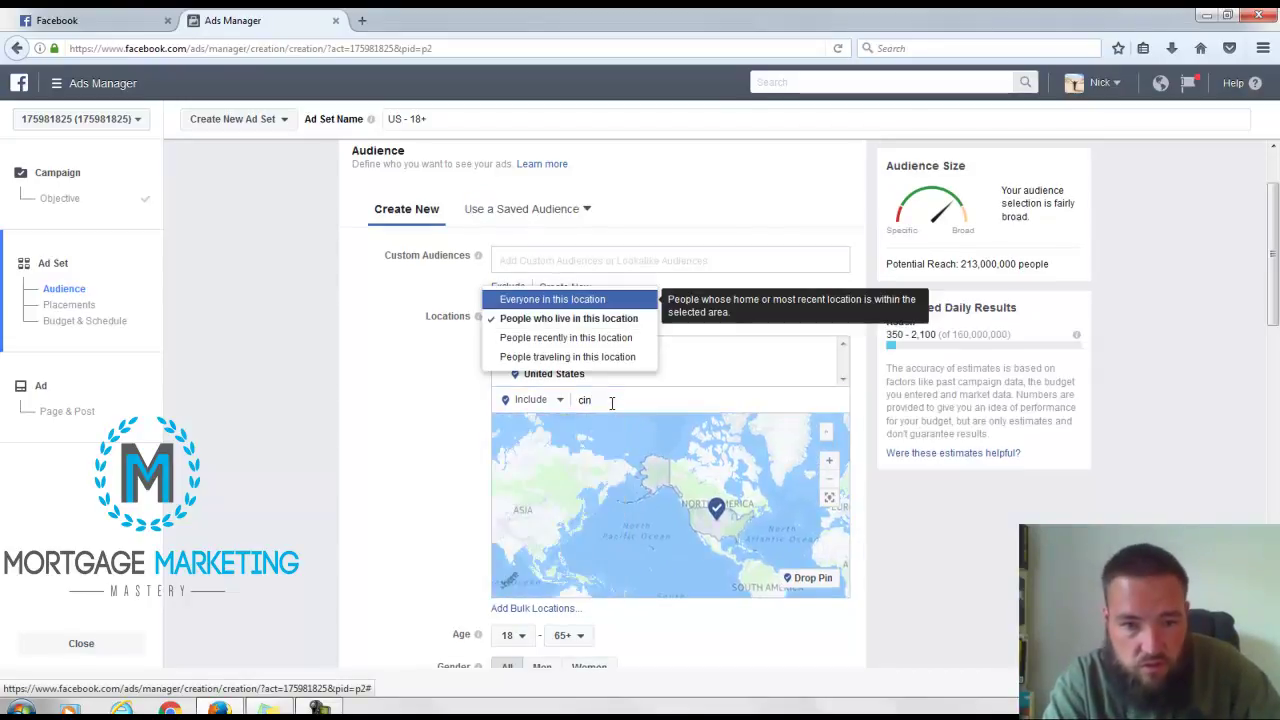
double_click(612, 400)
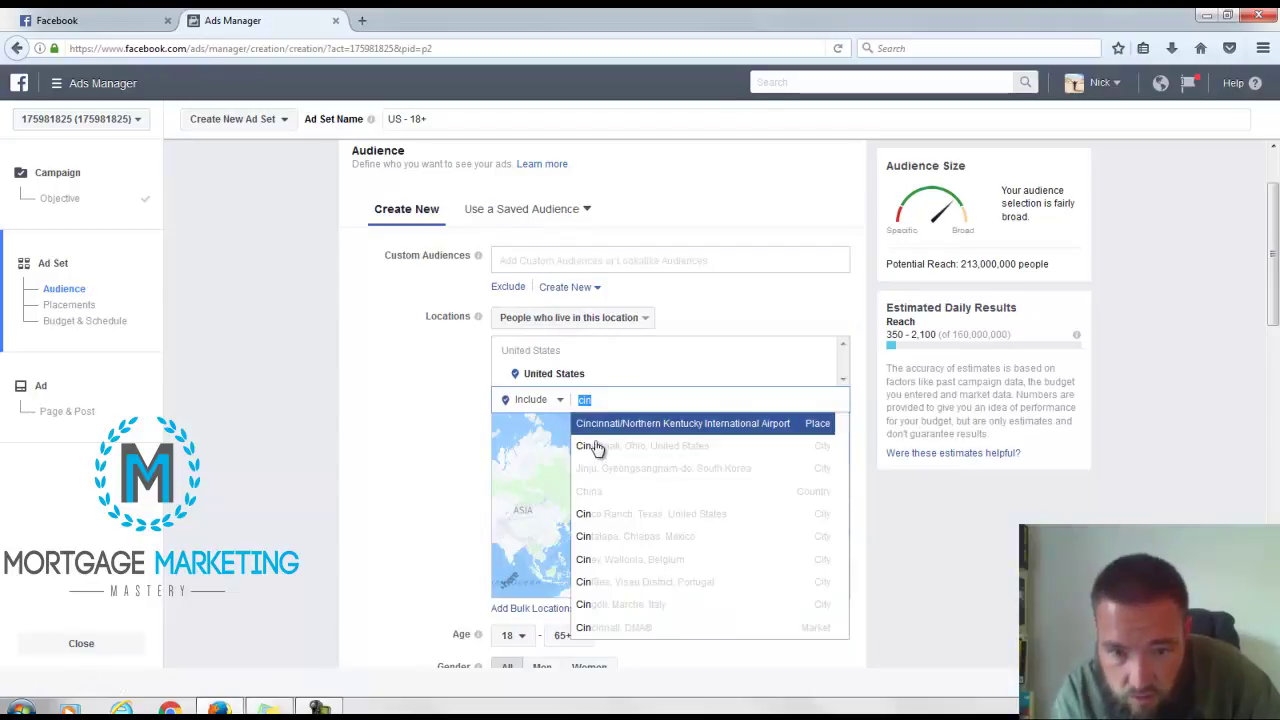
click(597, 455)
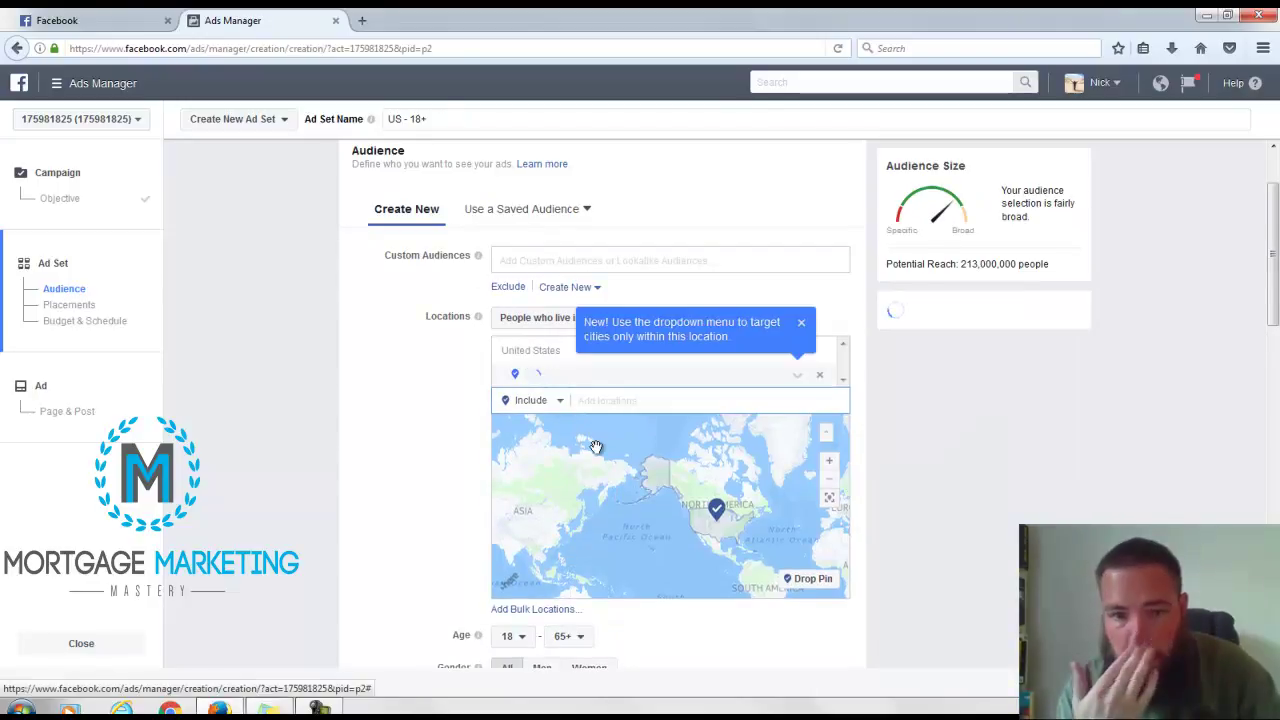
- Add Cincinnati, Ohio, as the audience location and set its radius to 50 miles
click(624, 400)
text(cinc)
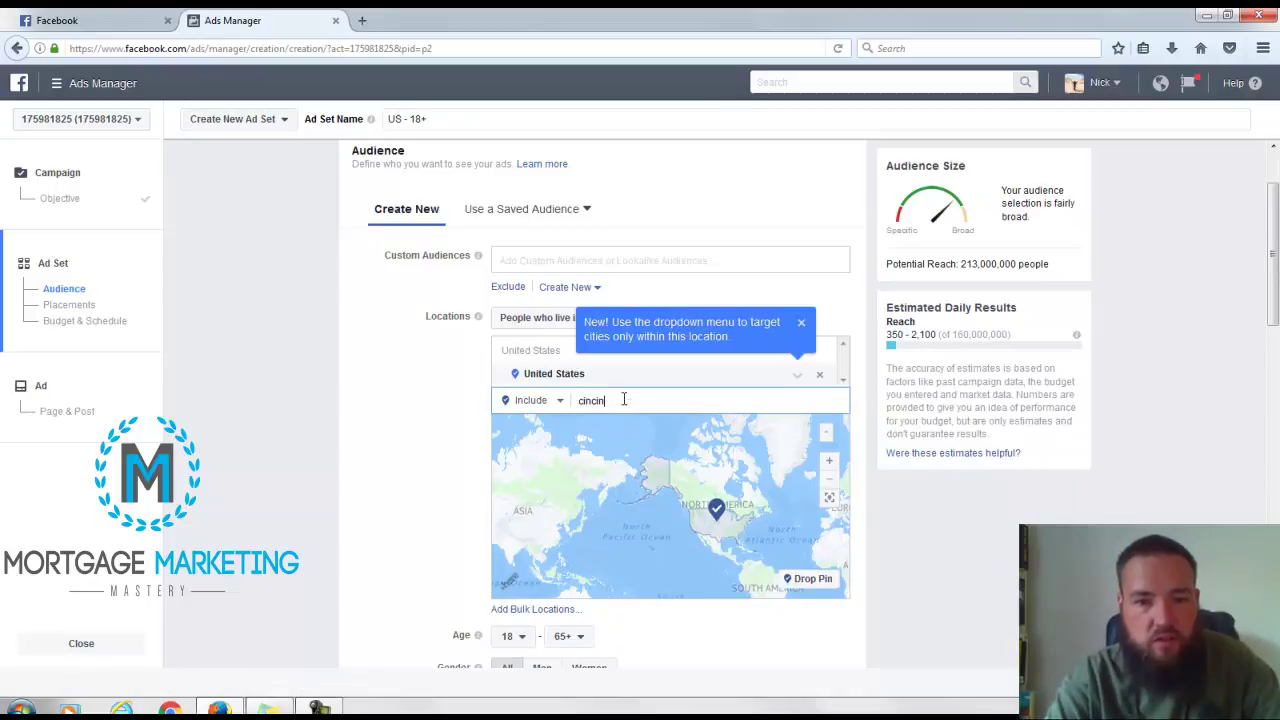
text(in)
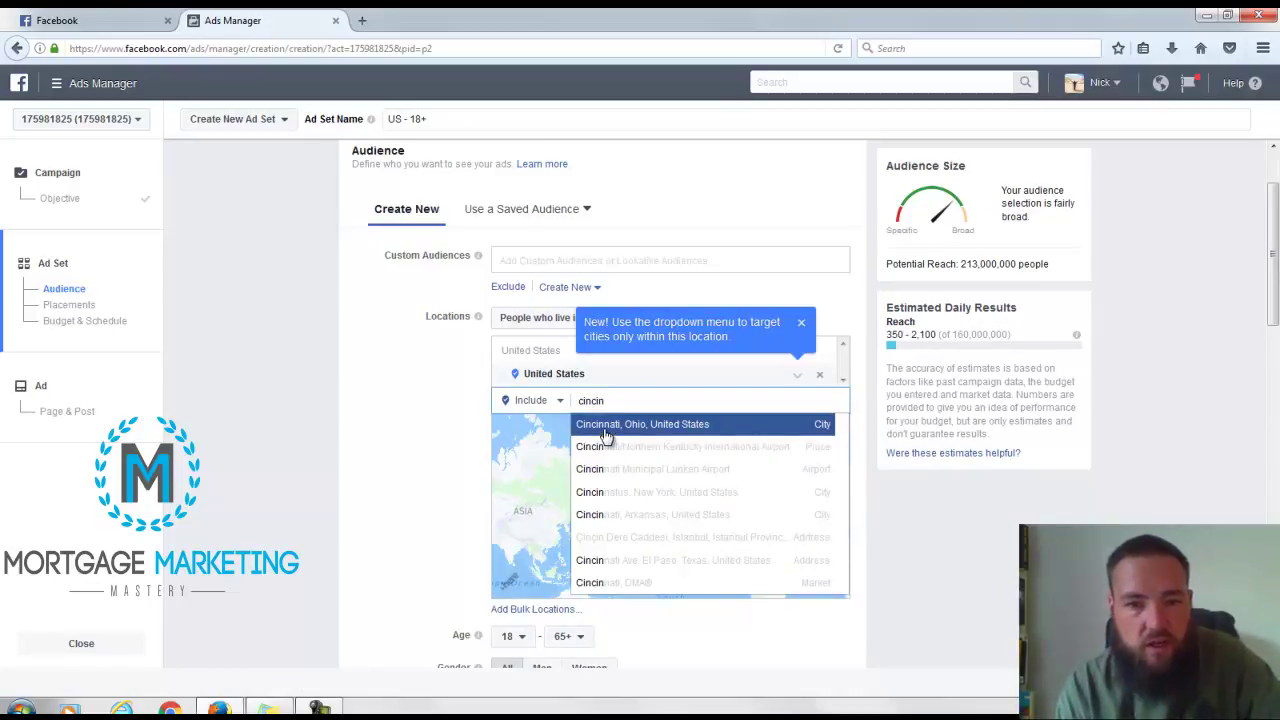
click(605, 428)
click(627, 375)
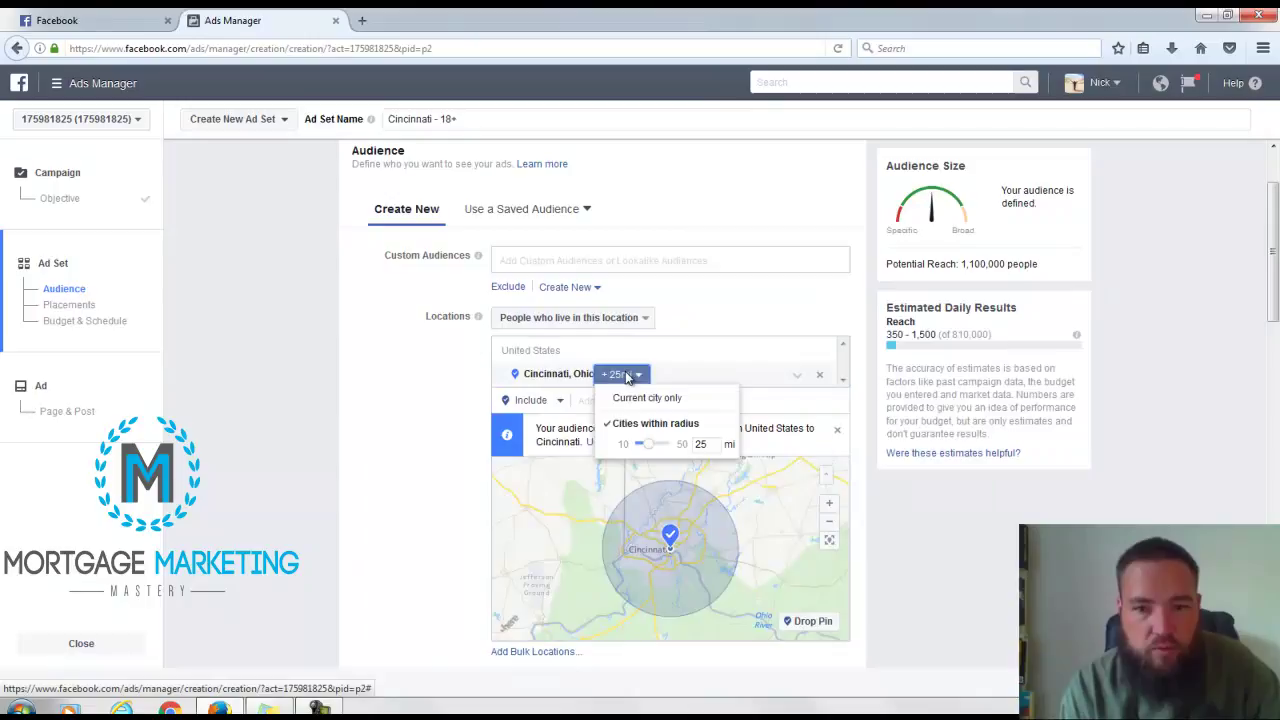
drag(648, 443, 705, 457)
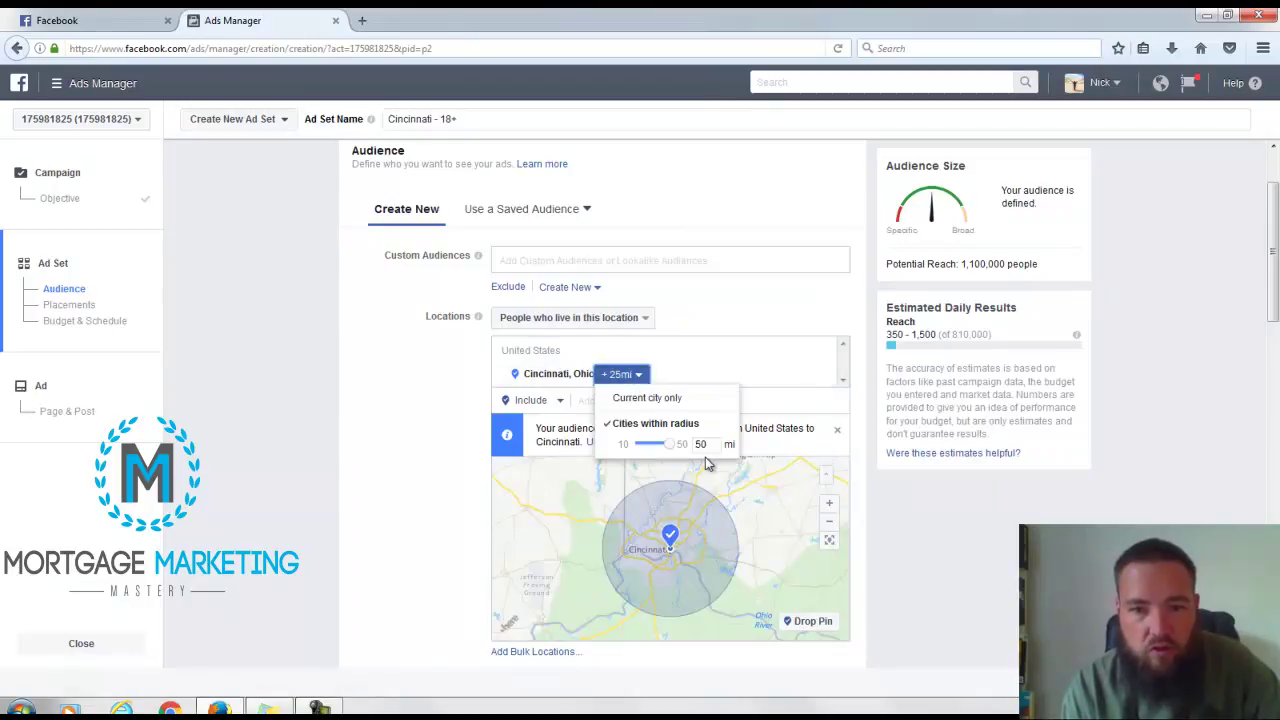
click(365, 440)
- Set the audience's minimum age to 24
scroll(365, 440, down, 1)
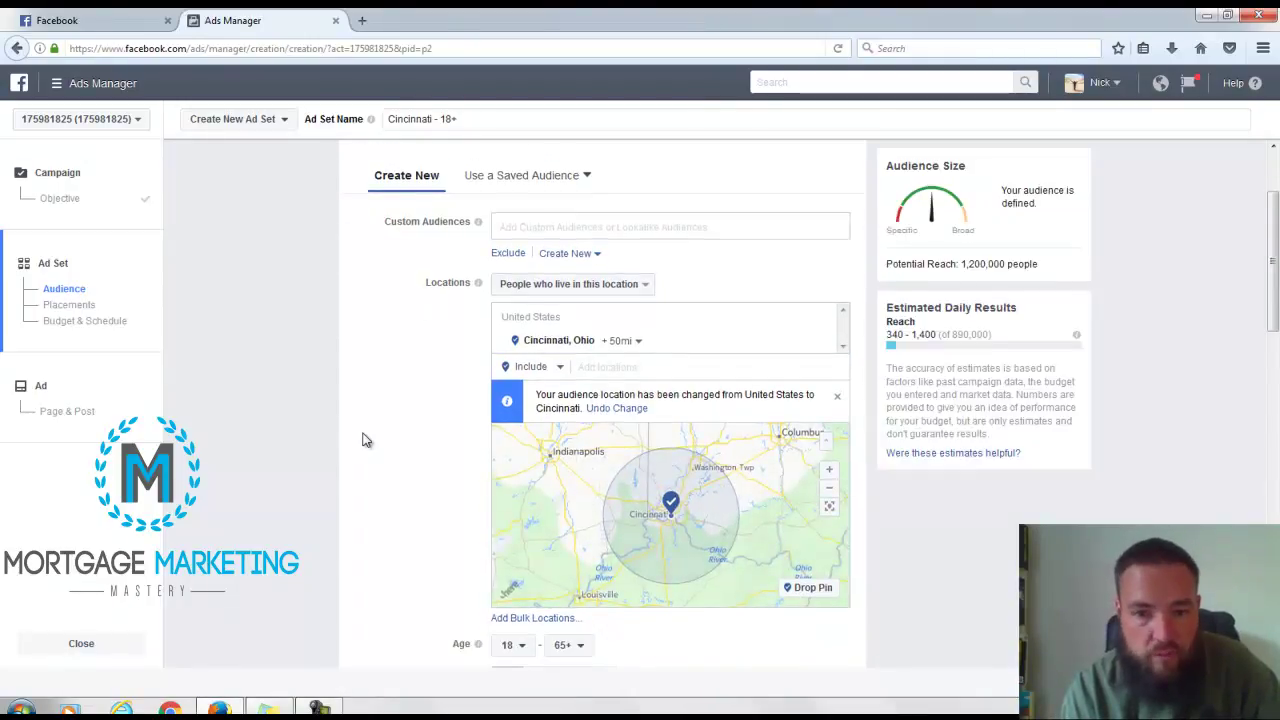
scroll(365, 440, down, 6)
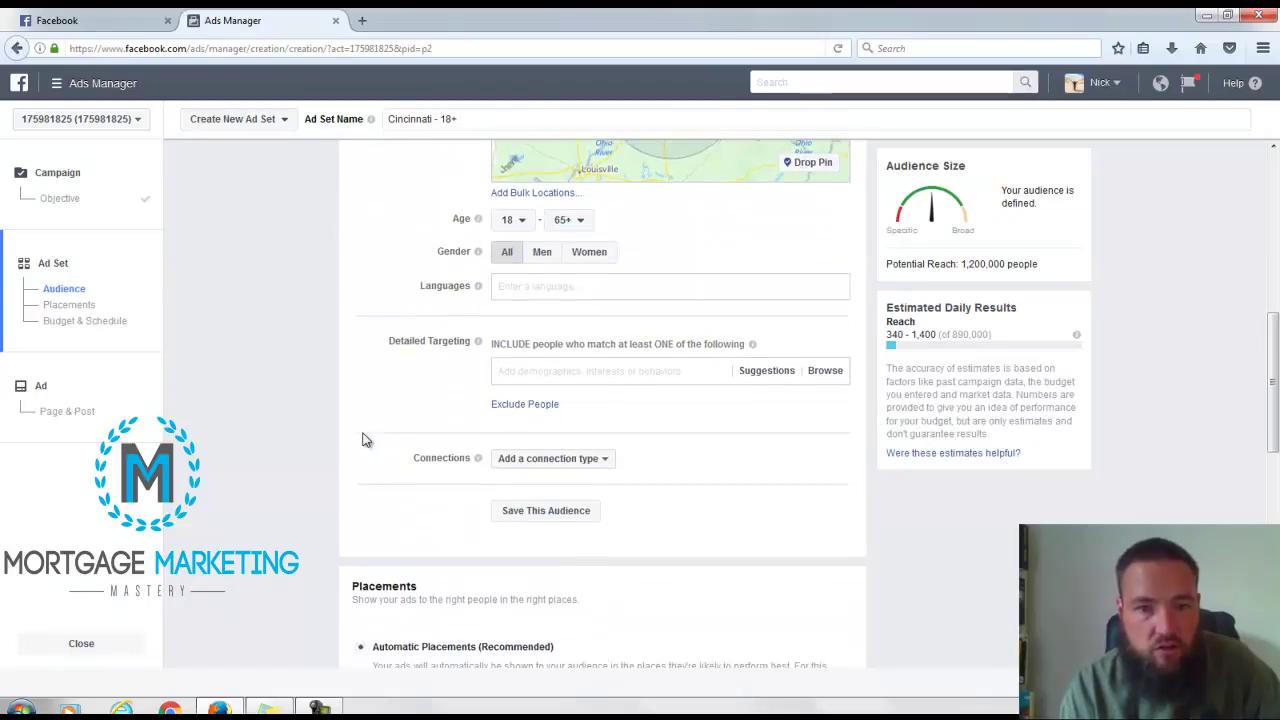
scroll(365, 440, down, 1)
click(509, 207)
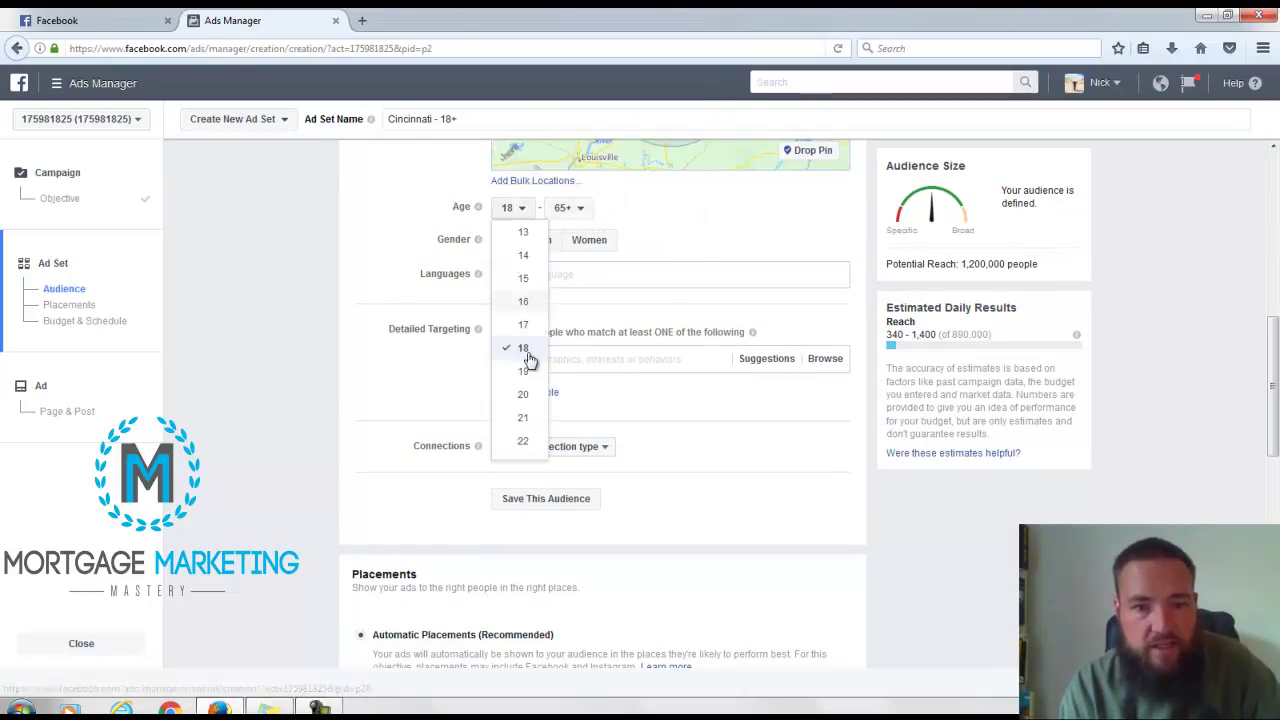
scroll(537, 430, down, 5)
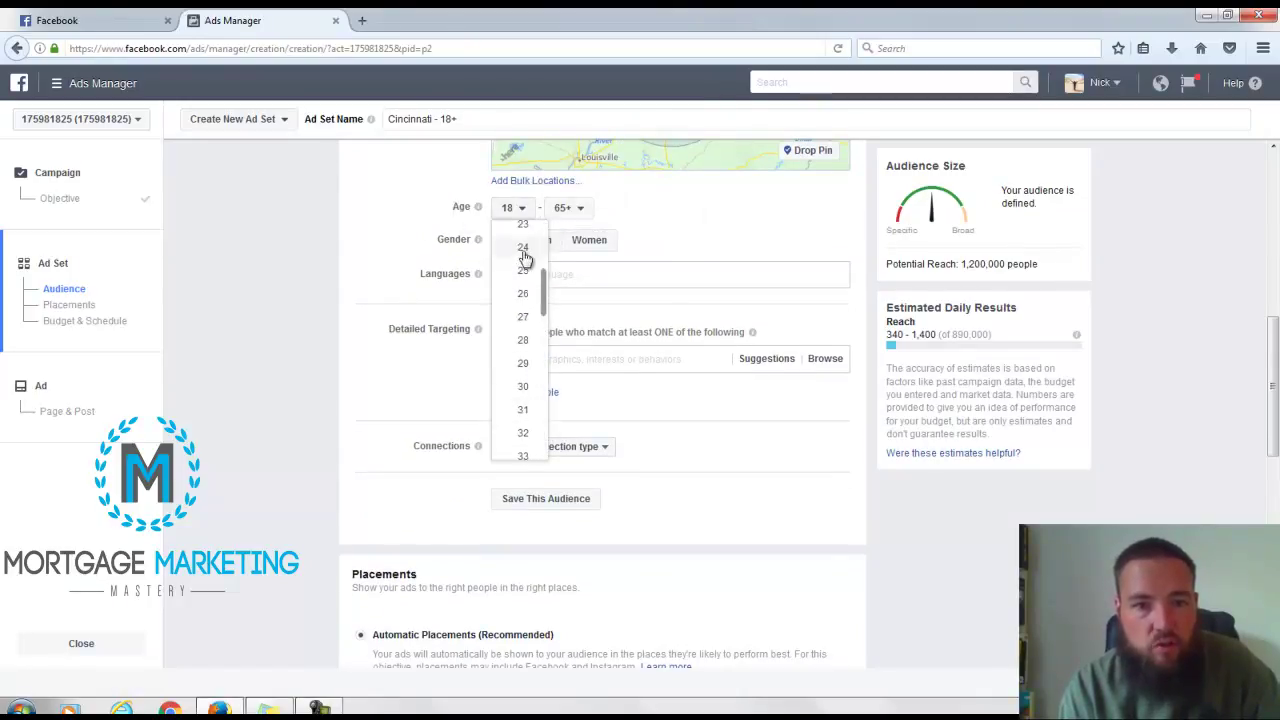
key(Return)
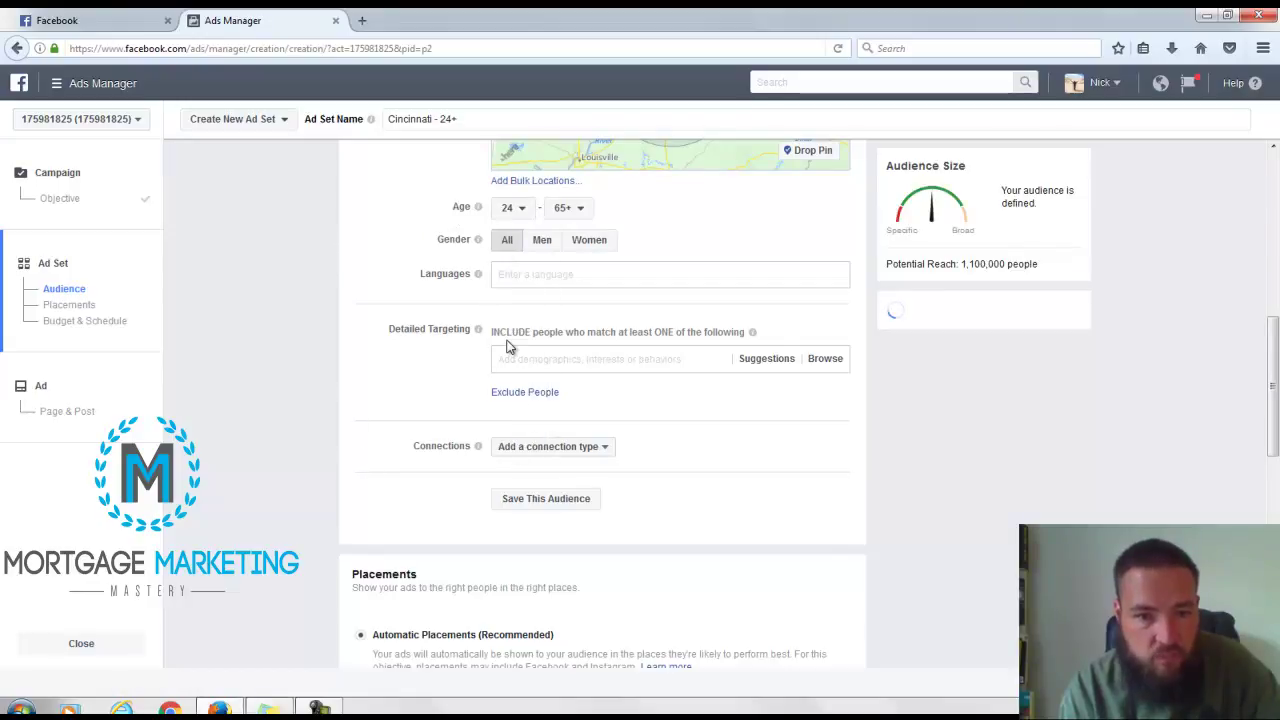
- Add the employer Toyota to the detailed targeting
click(516, 360)
text(toyota)
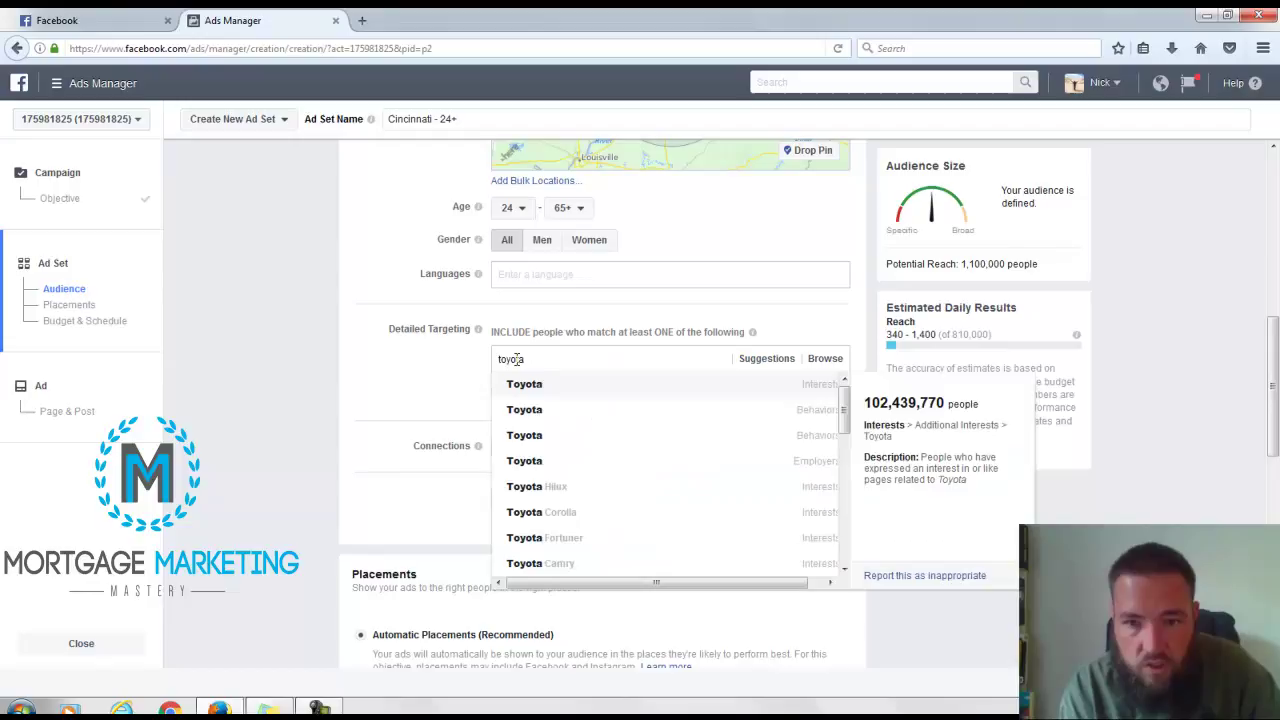
click(524, 461)
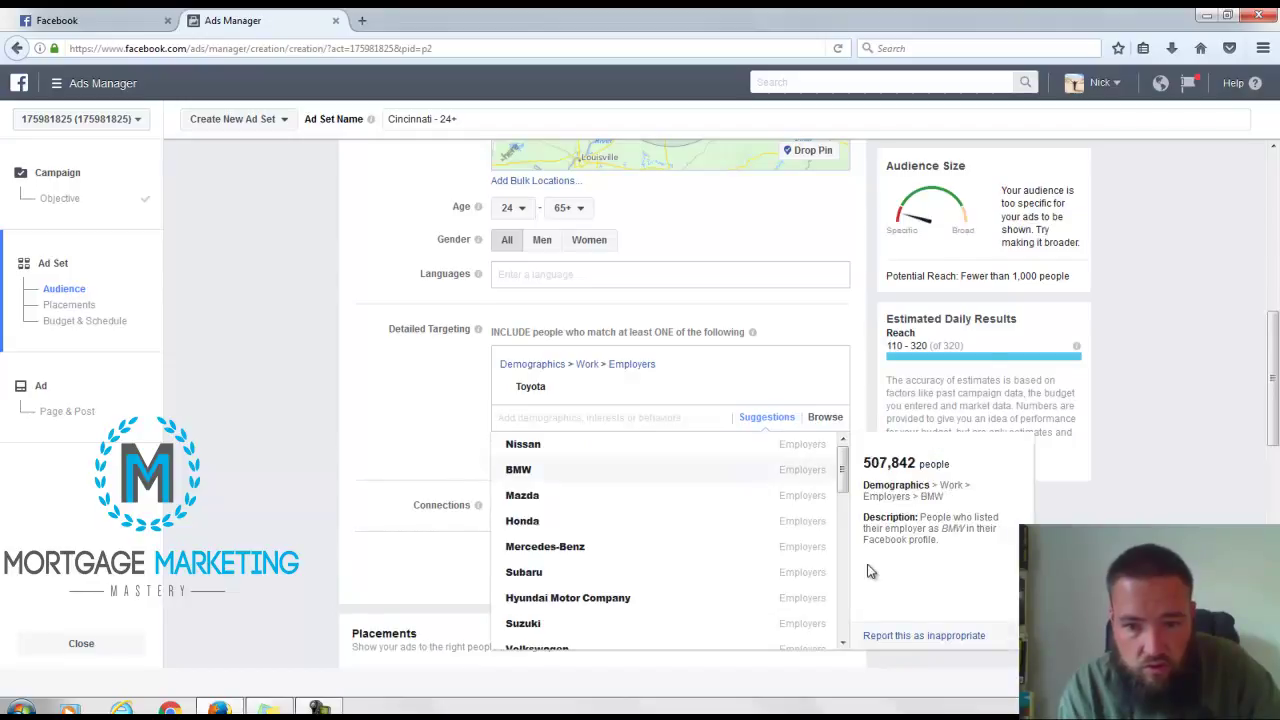
- Look through the employer suggestions and add the employer Toyota USA to the detailed targeting
scroll(843, 577, down, 4)
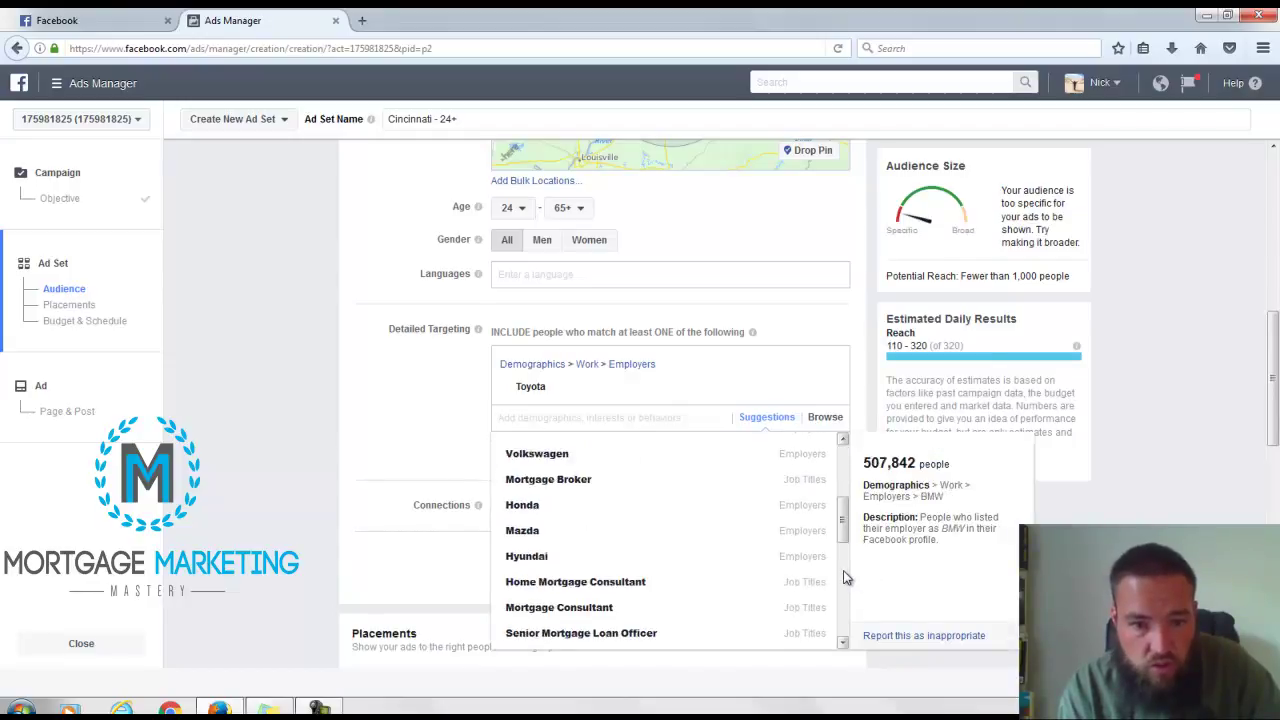
scroll(845, 575, down, 4)
scroll(845, 575, up, 7)
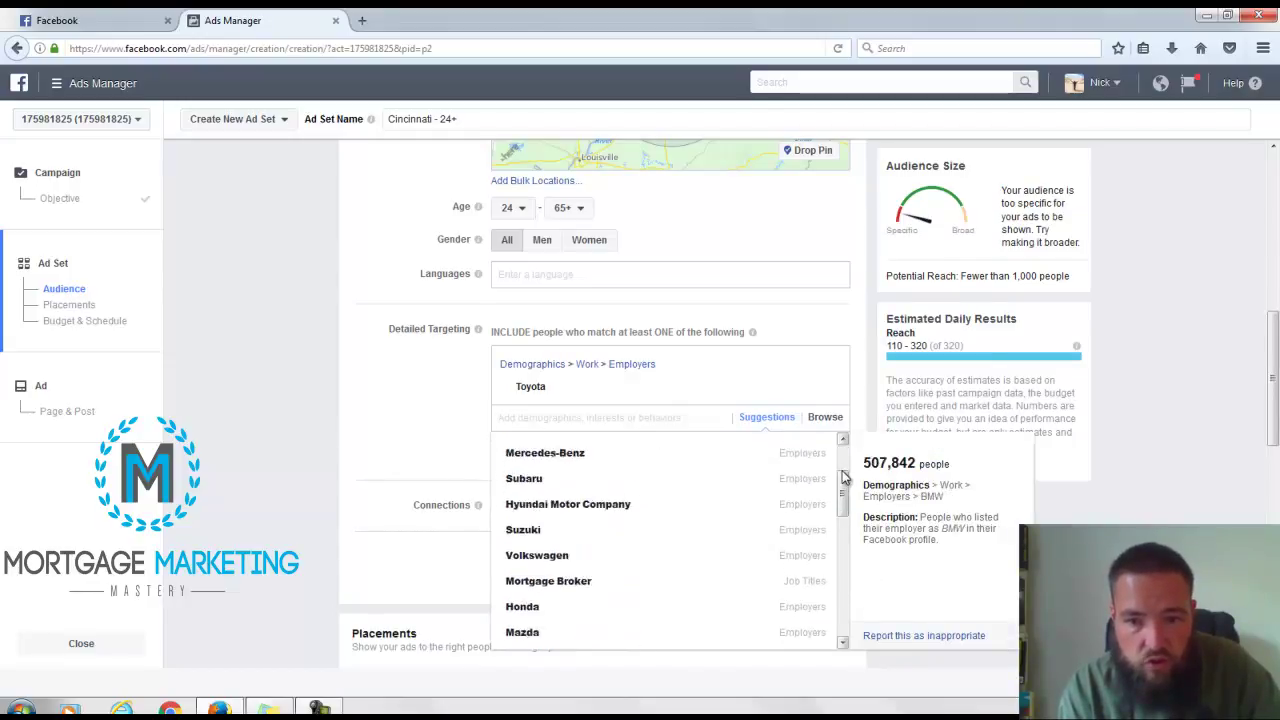
click(600, 416)
text(t)
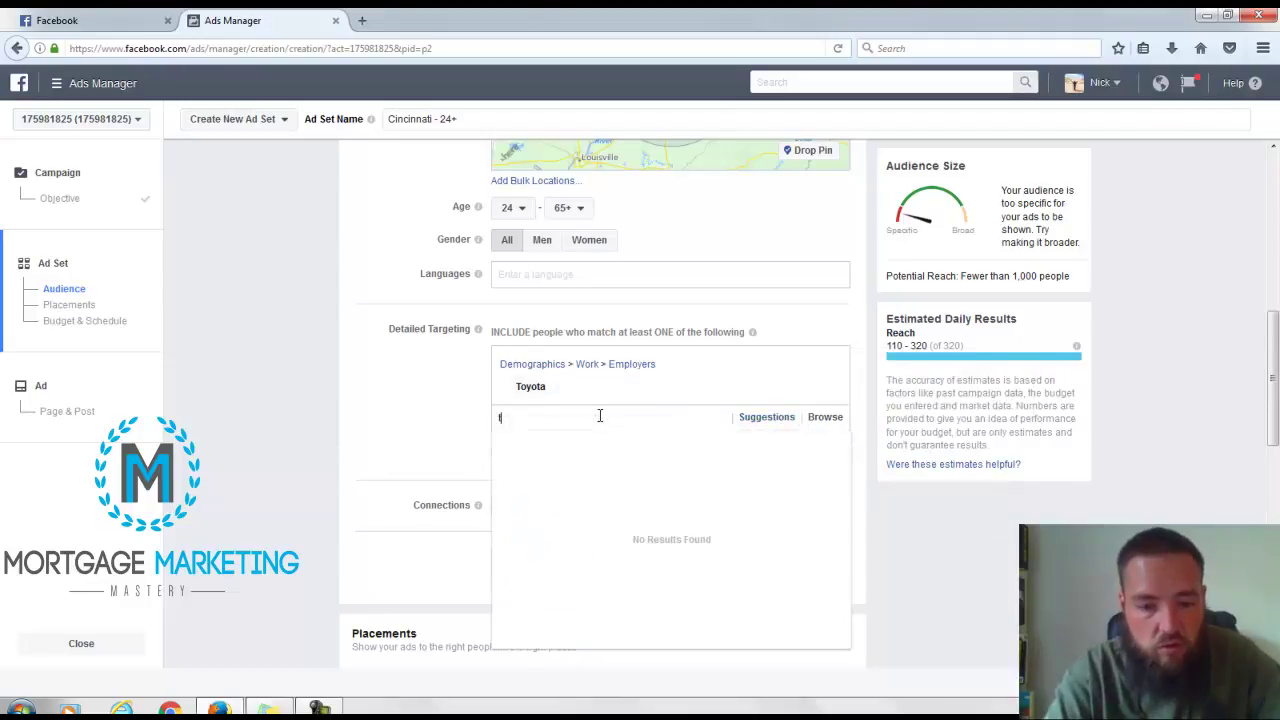
text(oyota )
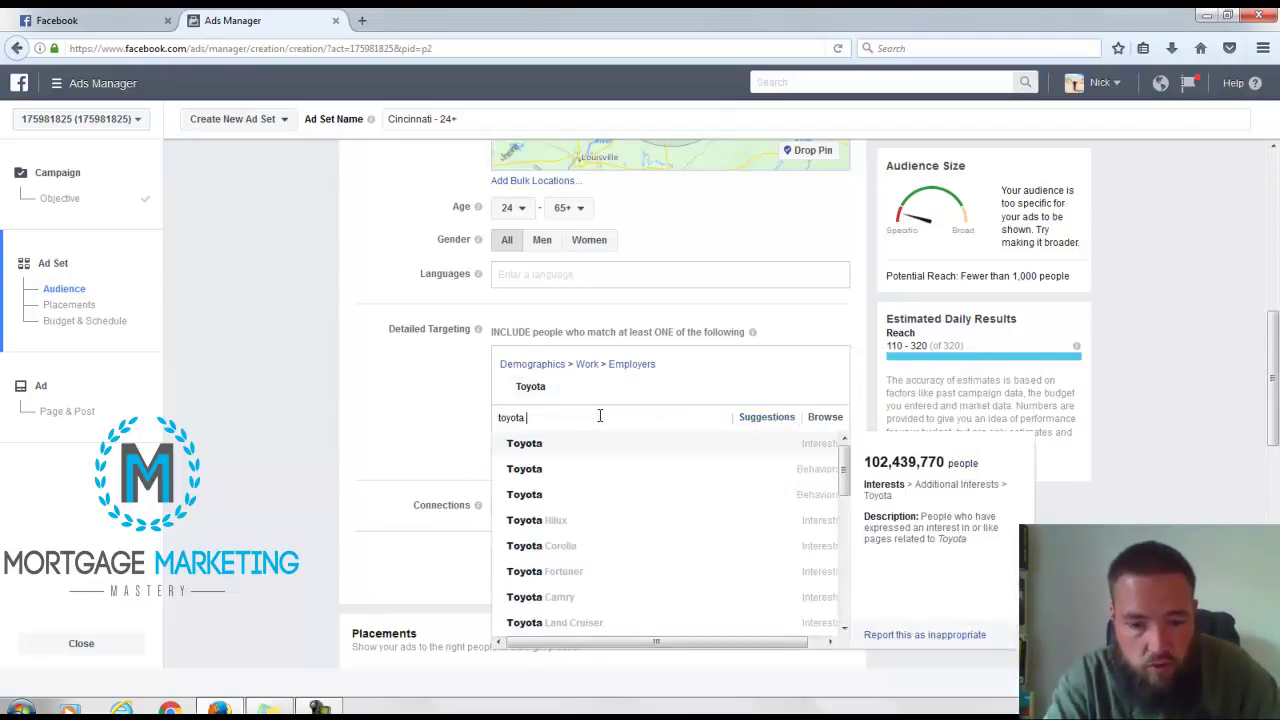
text(usa)
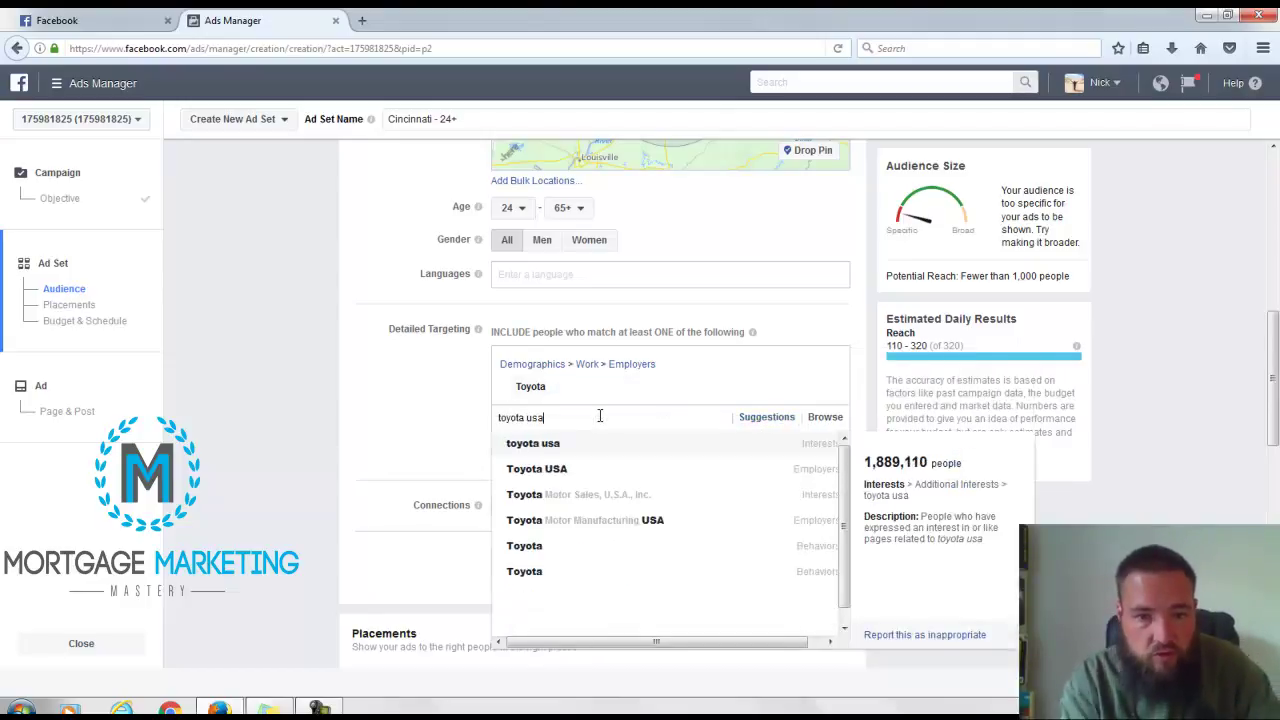
click(553, 470)
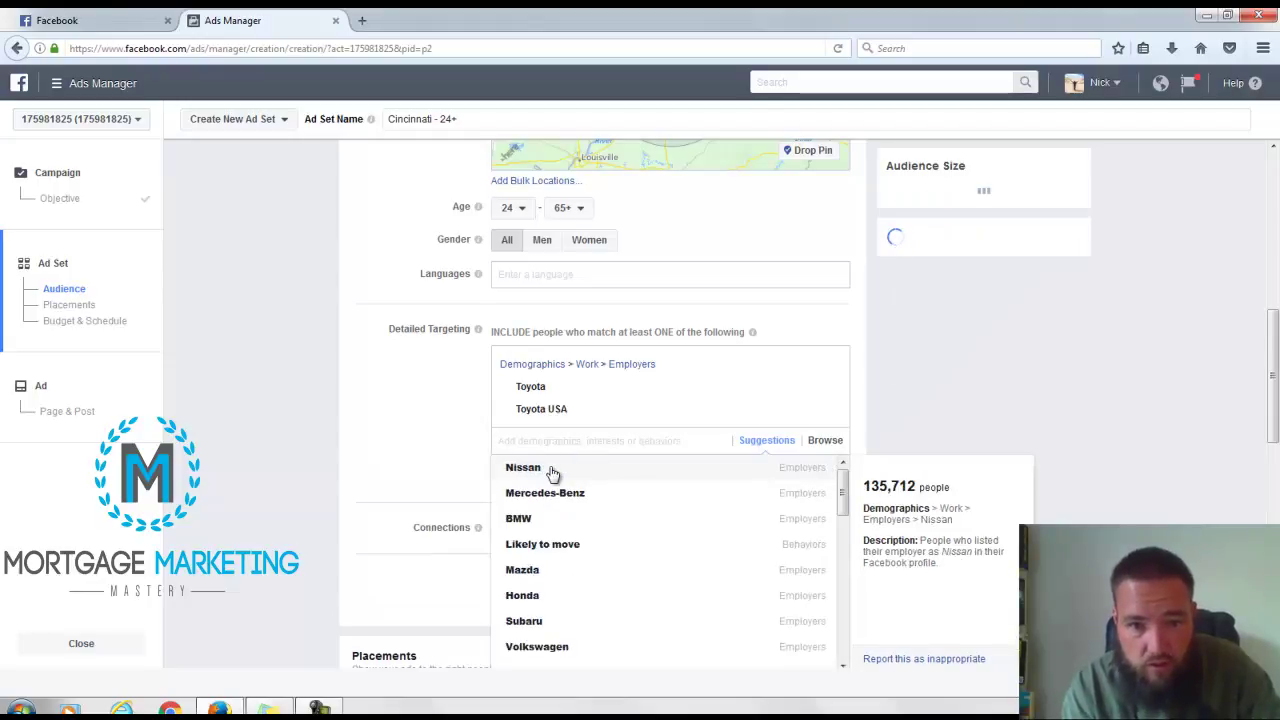
- Search for Toyota manufacturing employers and add Toyota Motor Manufacturing Kentucky to the detailed targeting
text(toyota motor)
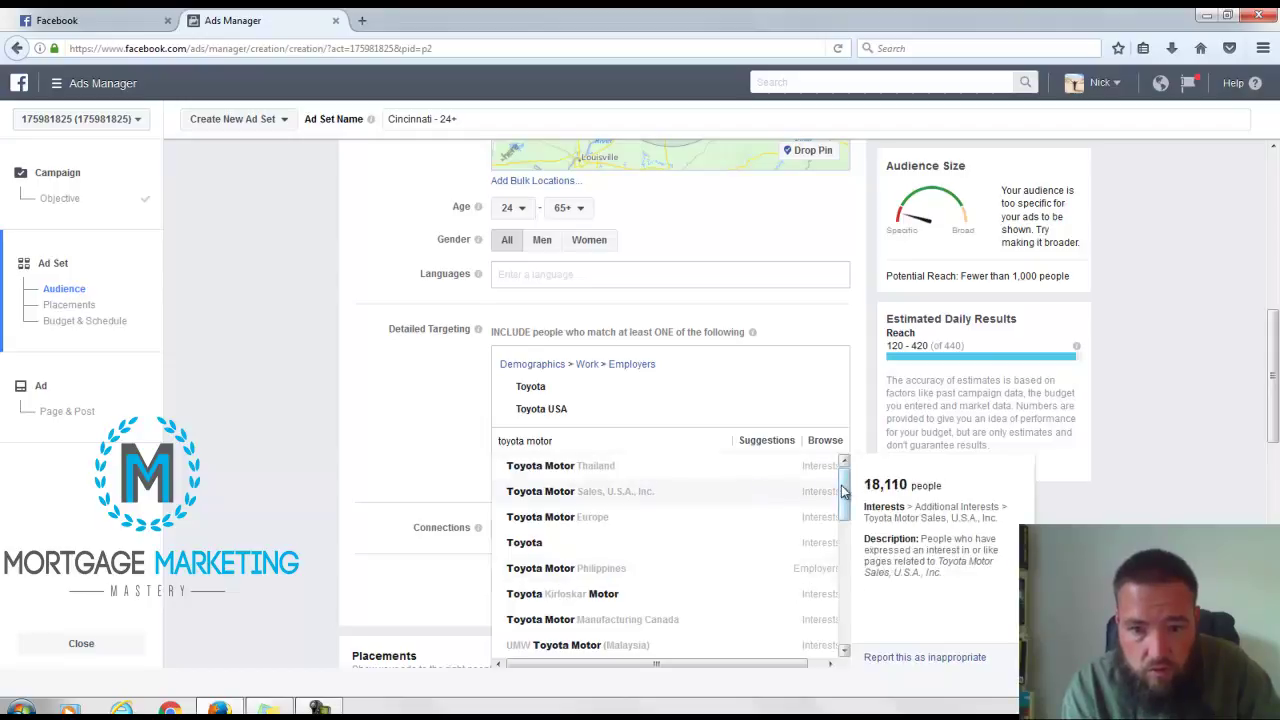
drag(843, 490, 843, 530)
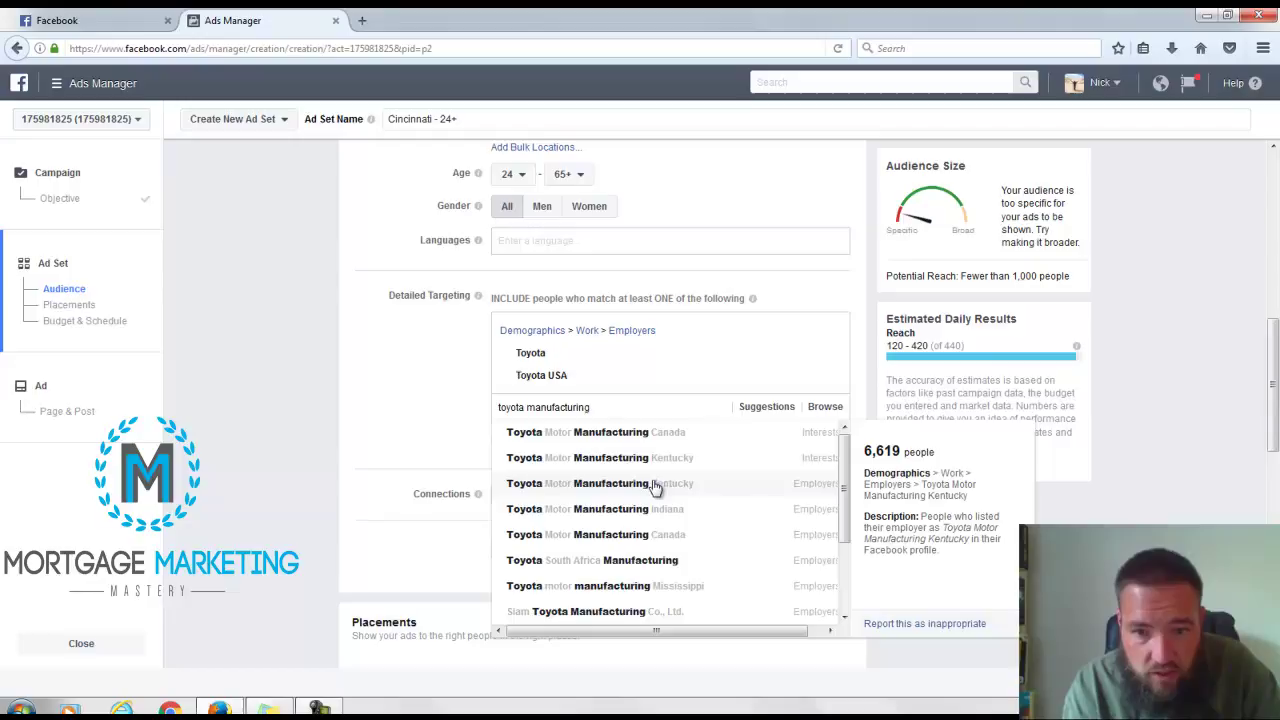
click(657, 510)
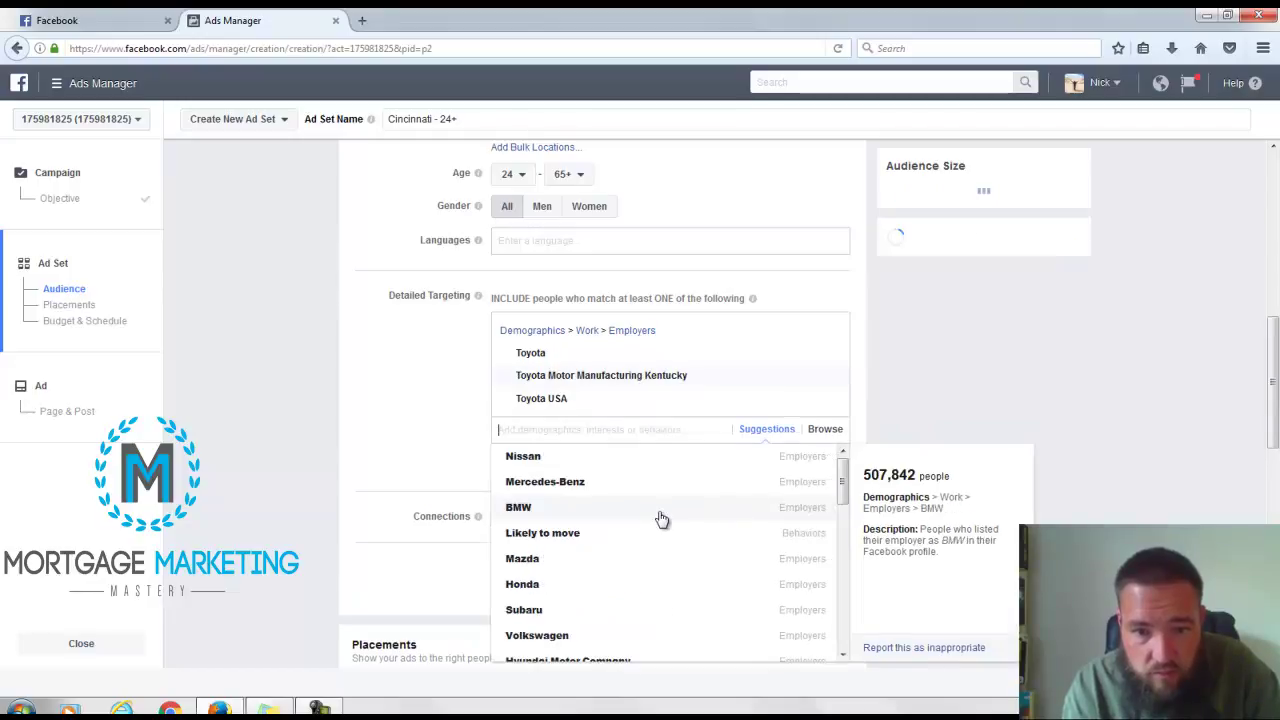
- Add the employer Toyota Motor Manufacturing Indiana to the detailed targeting and close the suggestions
text(toyo)
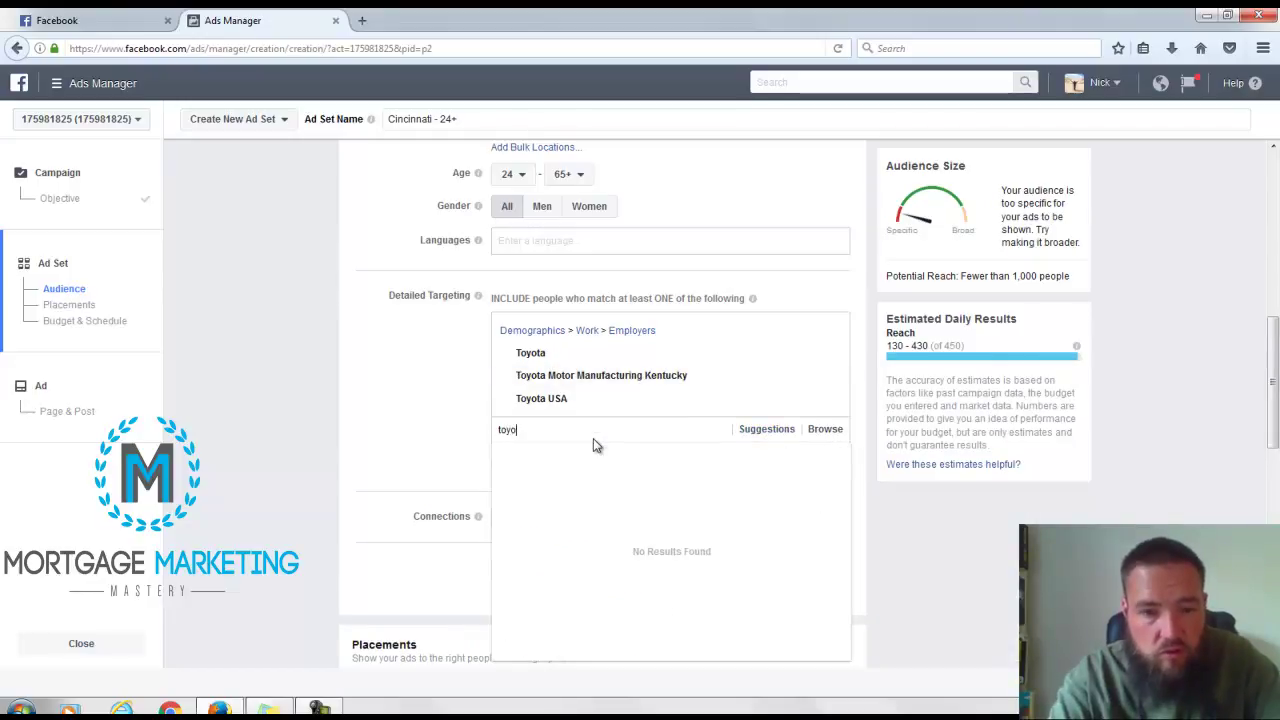
text(ta motor)
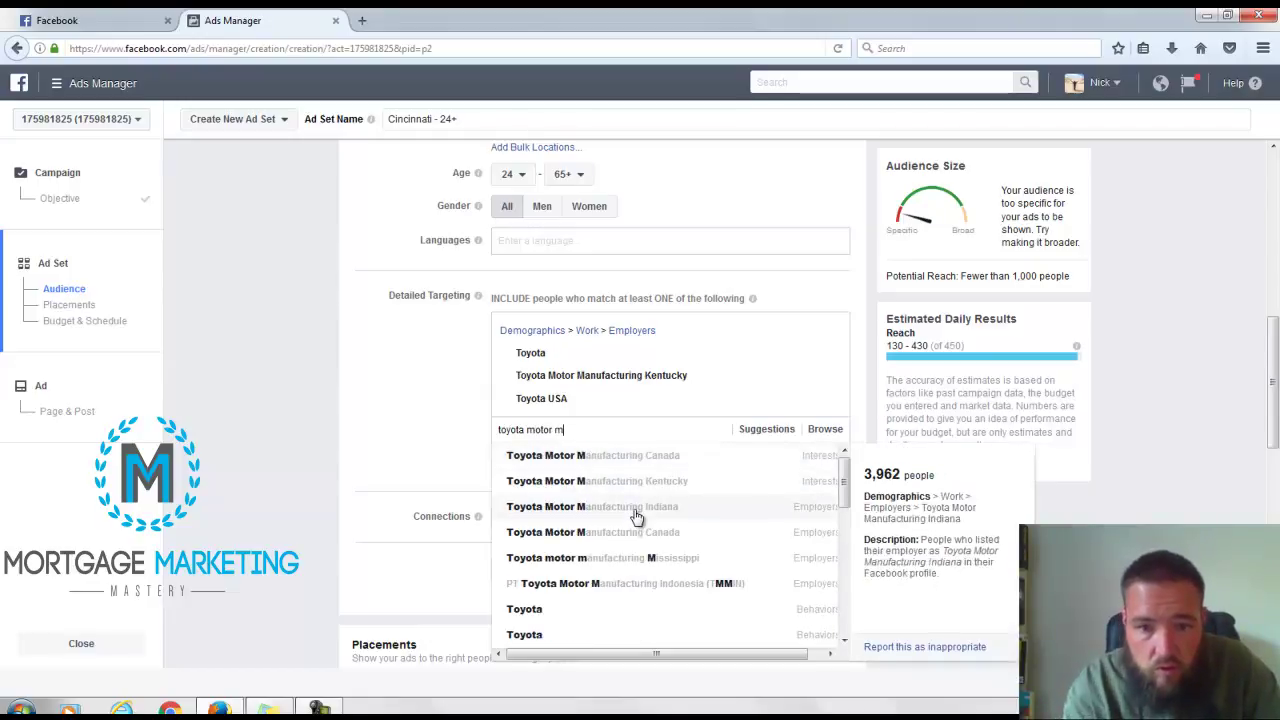
text(m)
click(636, 515)
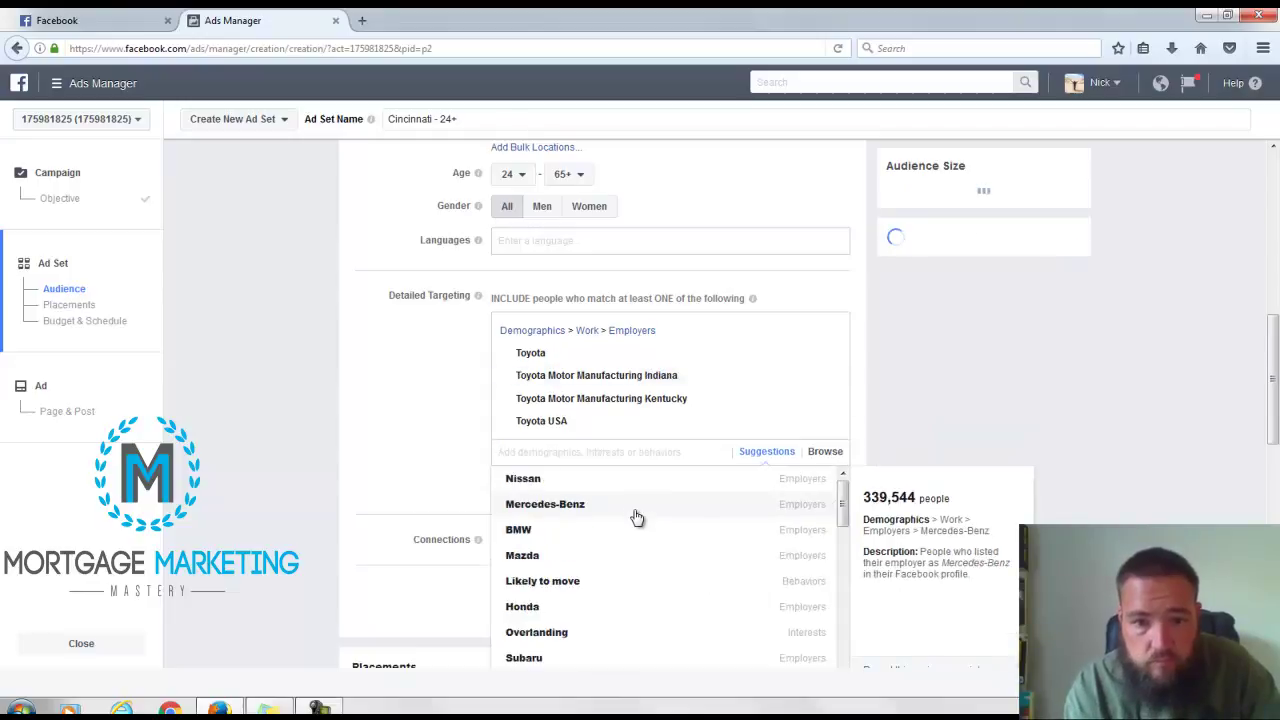
click(430, 437)
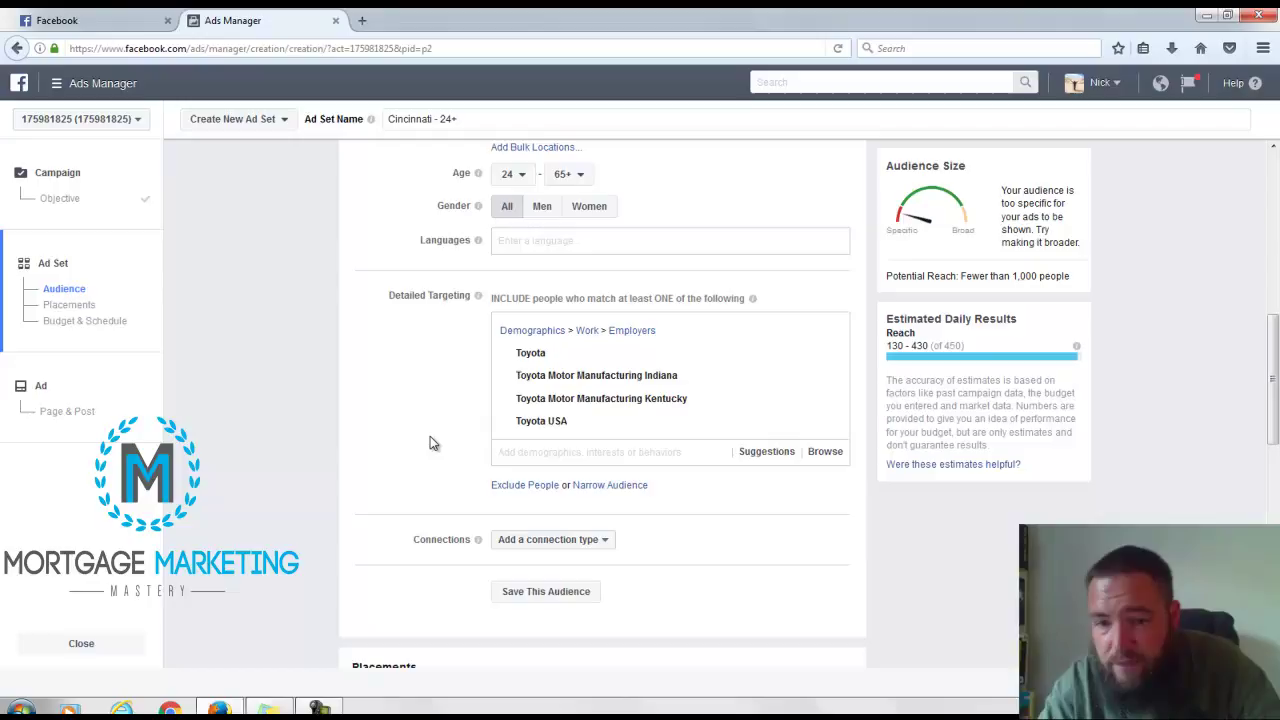
scroll(389, 391, up, 1)
scroll(390, 392, down, 1)
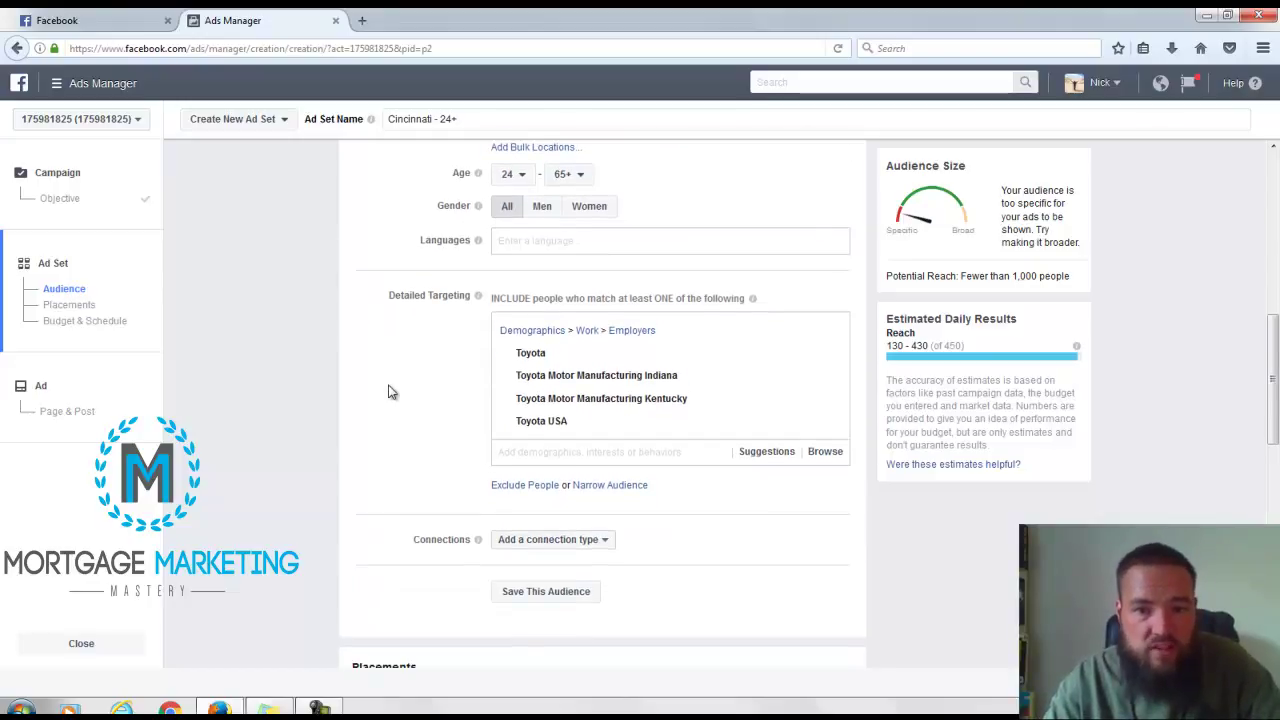
scroll(407, 369, down, 1)
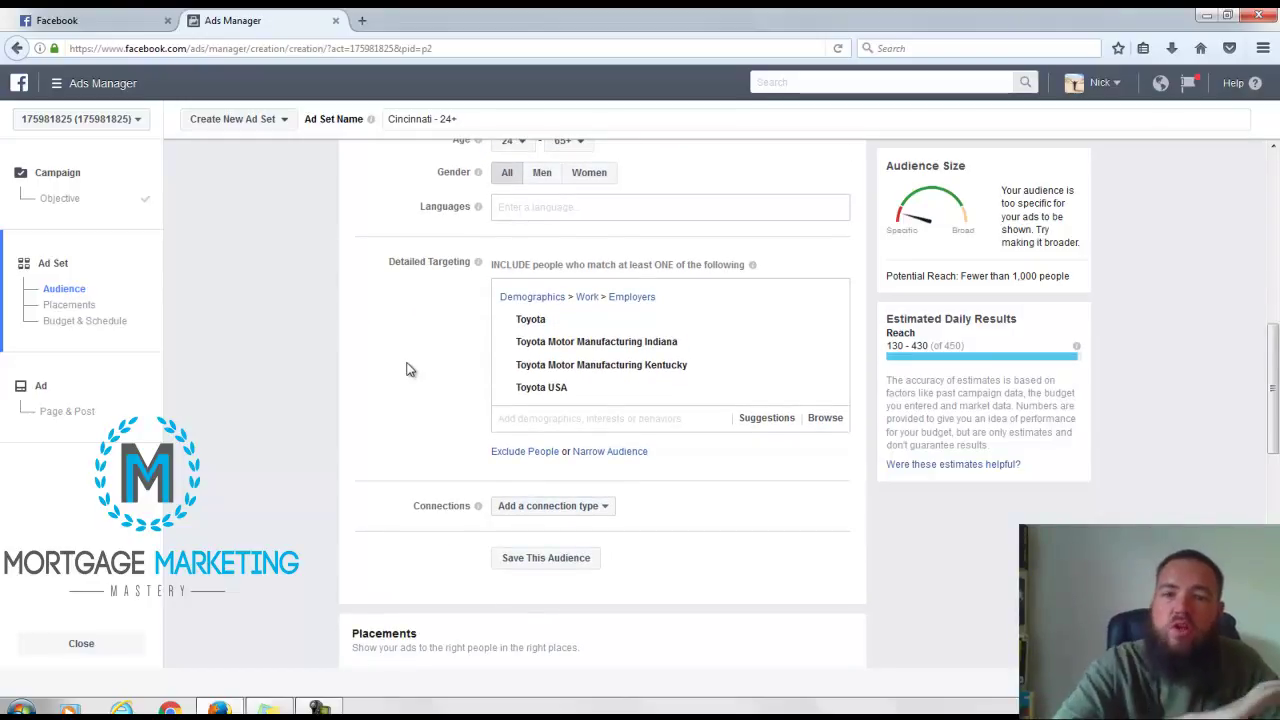